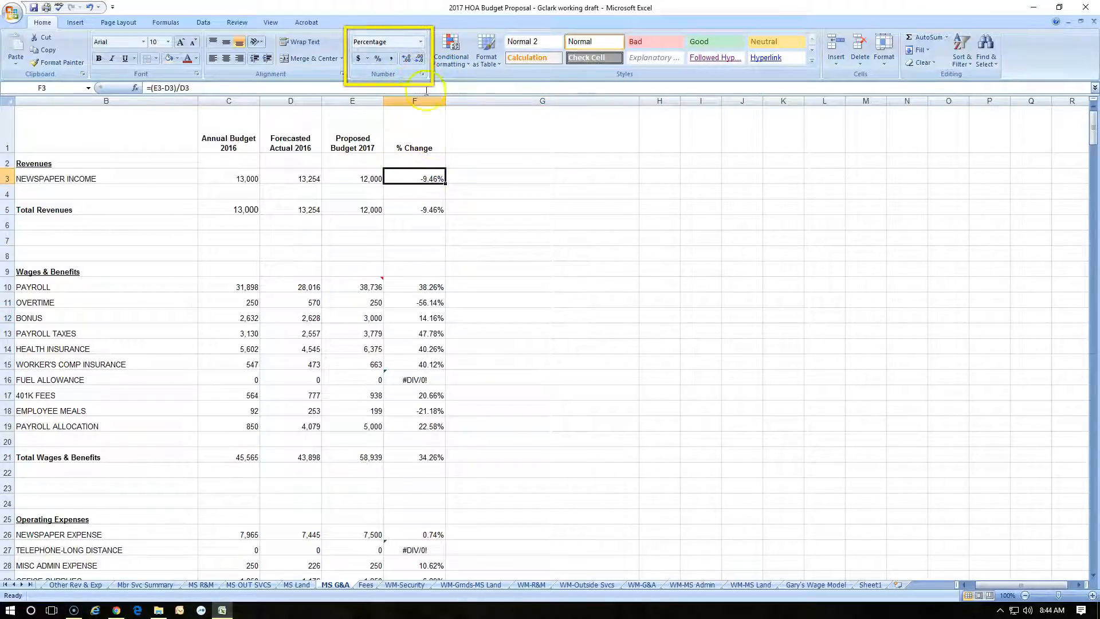
Enter the date December 1, 2016 in cell G3, beside the Newspaper Income % change
left_click(420, 41)
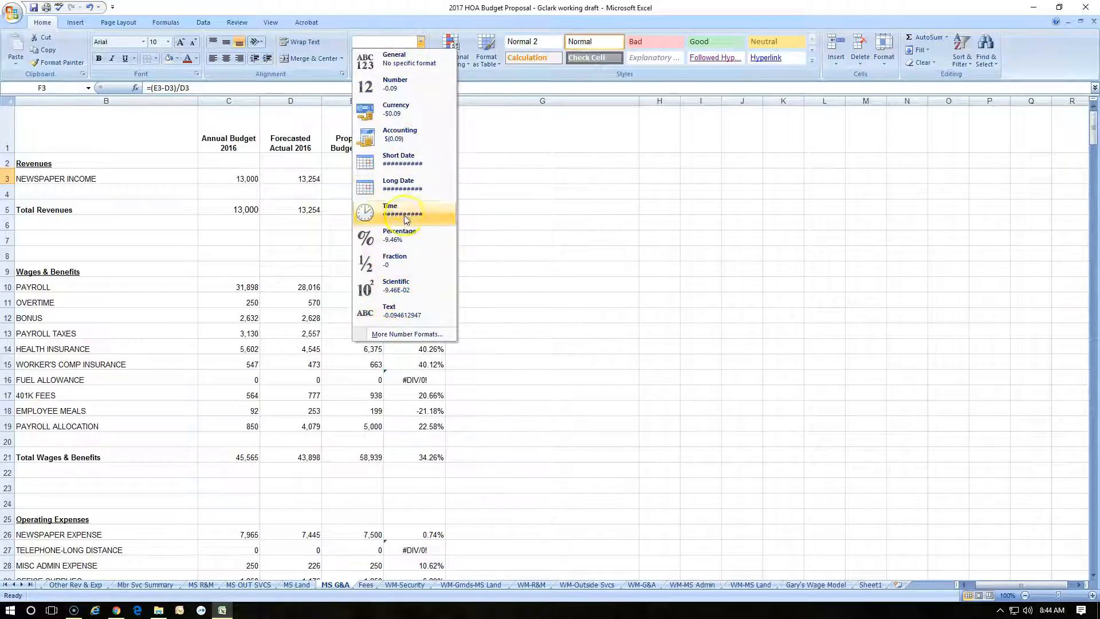
left_click(546, 184)
left_click(549, 179)
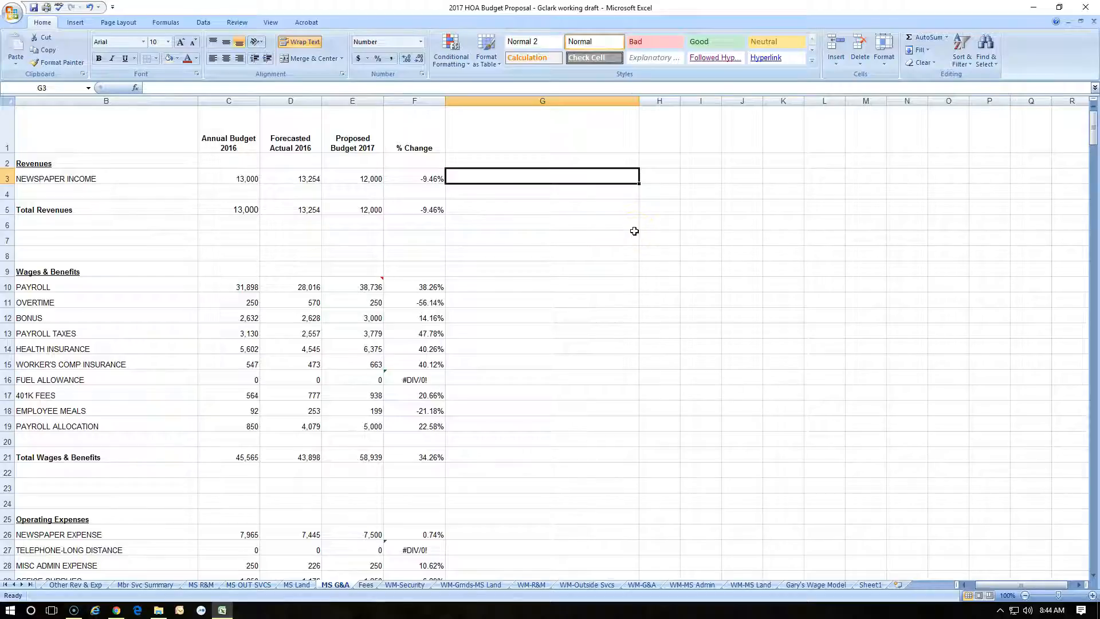
type("Dec 1")
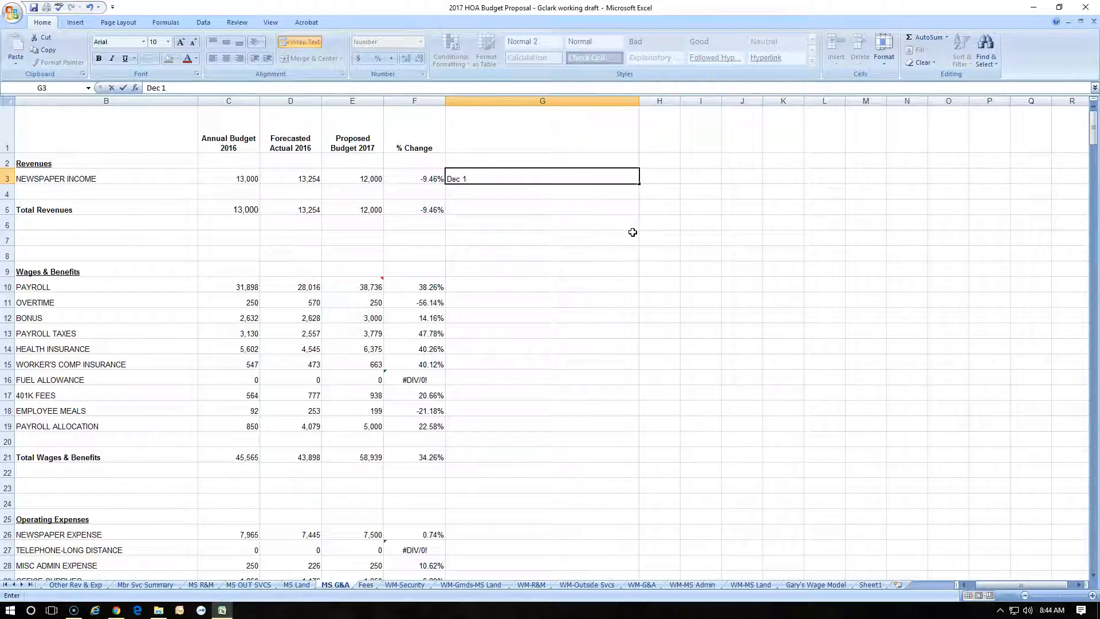
key("Return")
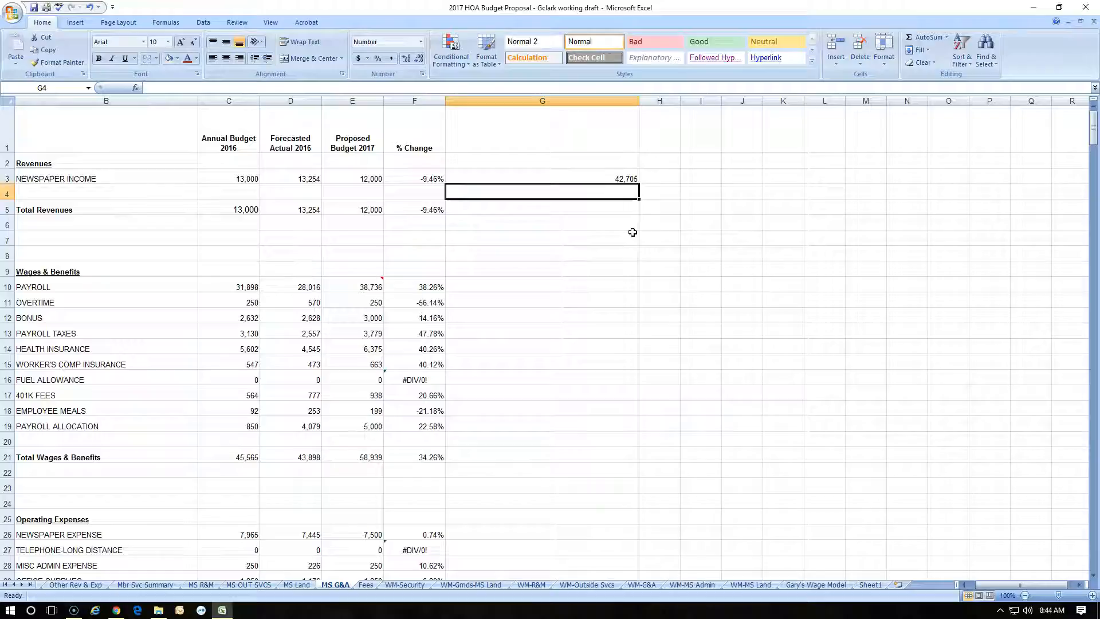
Apply the Short Date number format to cell G3
left_click(509, 178)
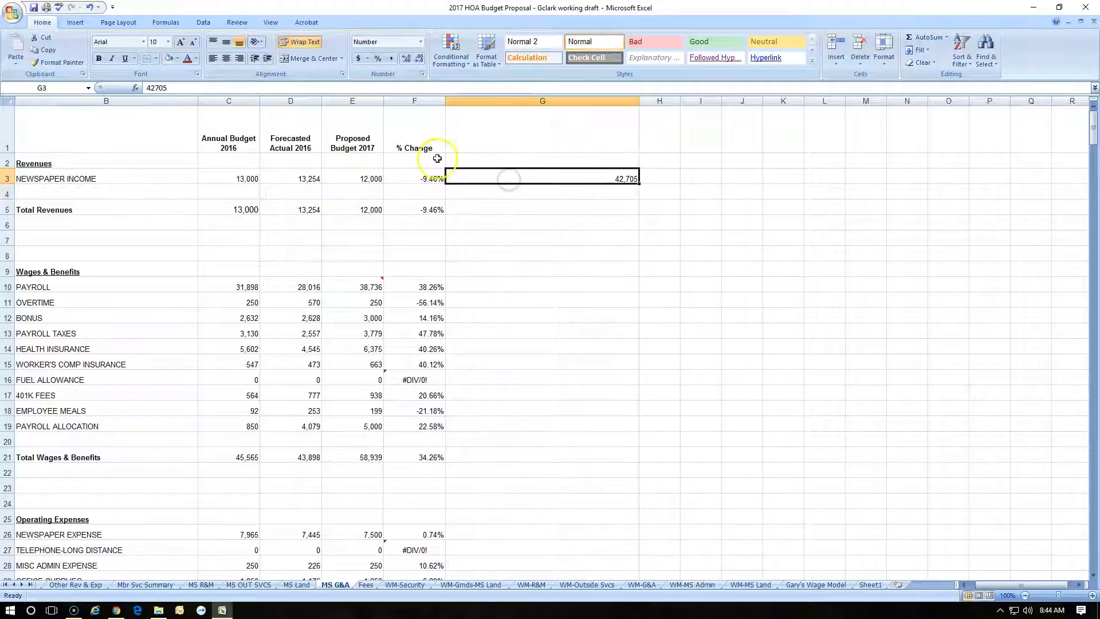
left_click(420, 42)
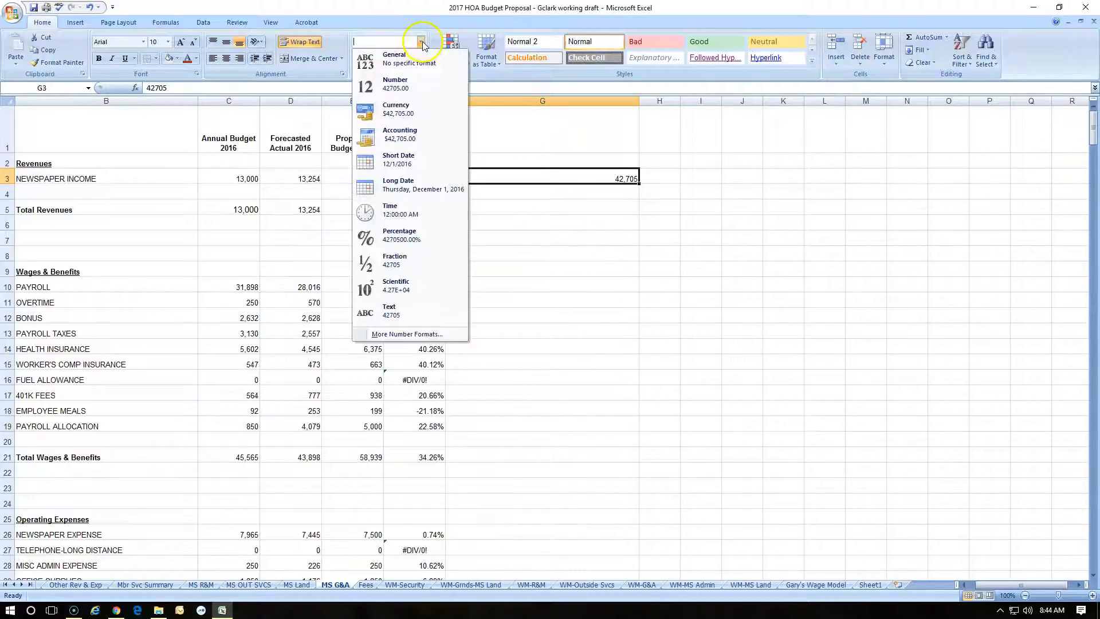
left_click(404, 173)
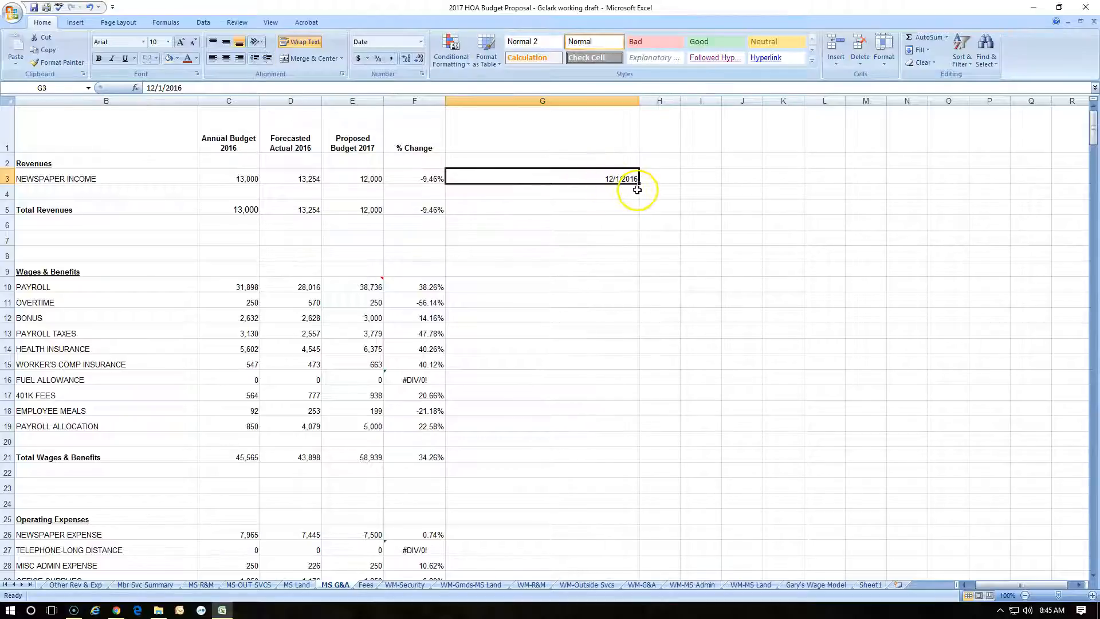
Review the number formats available for the Newspaper Income % change in cell F3
left_click(431, 178)
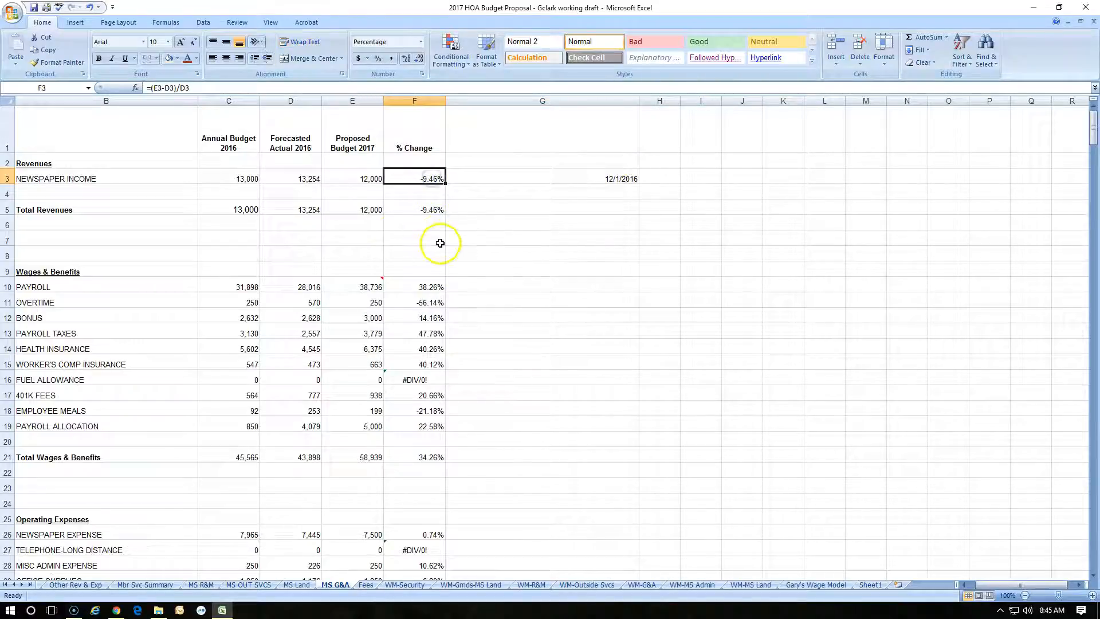
left_click(421, 43)
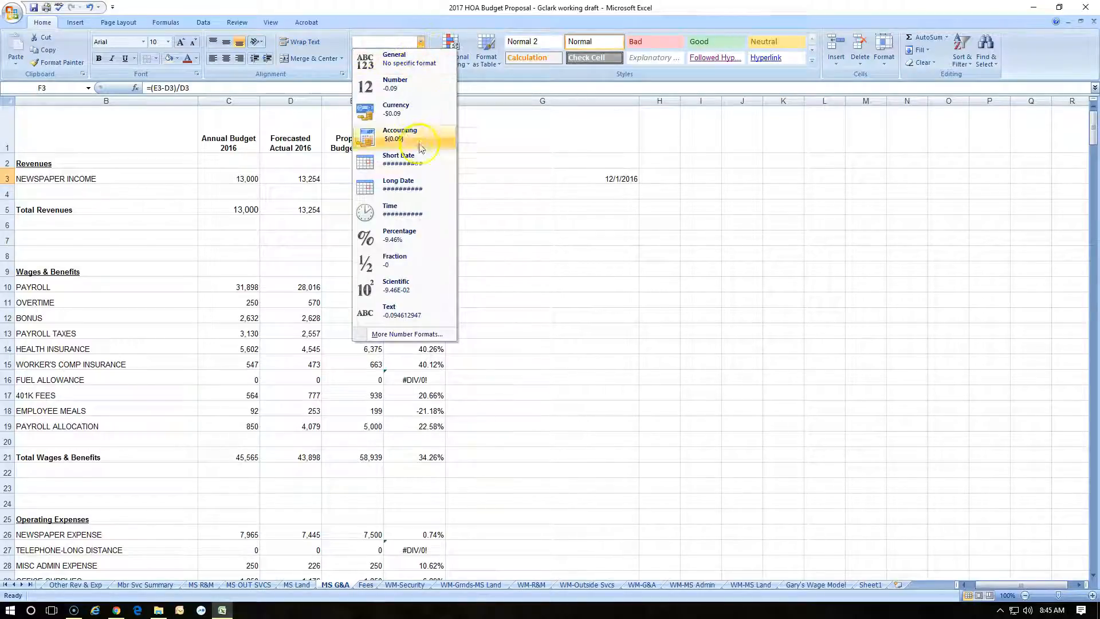
left_click(404, 335)
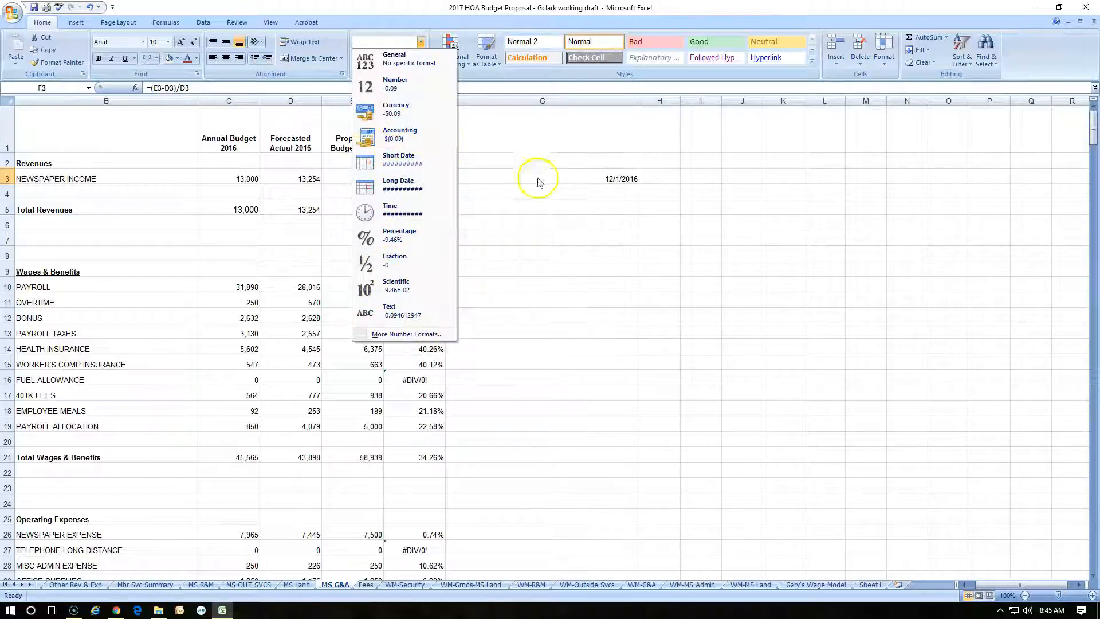
Format cell G3 as Number with 0 decimal places through the Format Cells settings
left_click(578, 178)
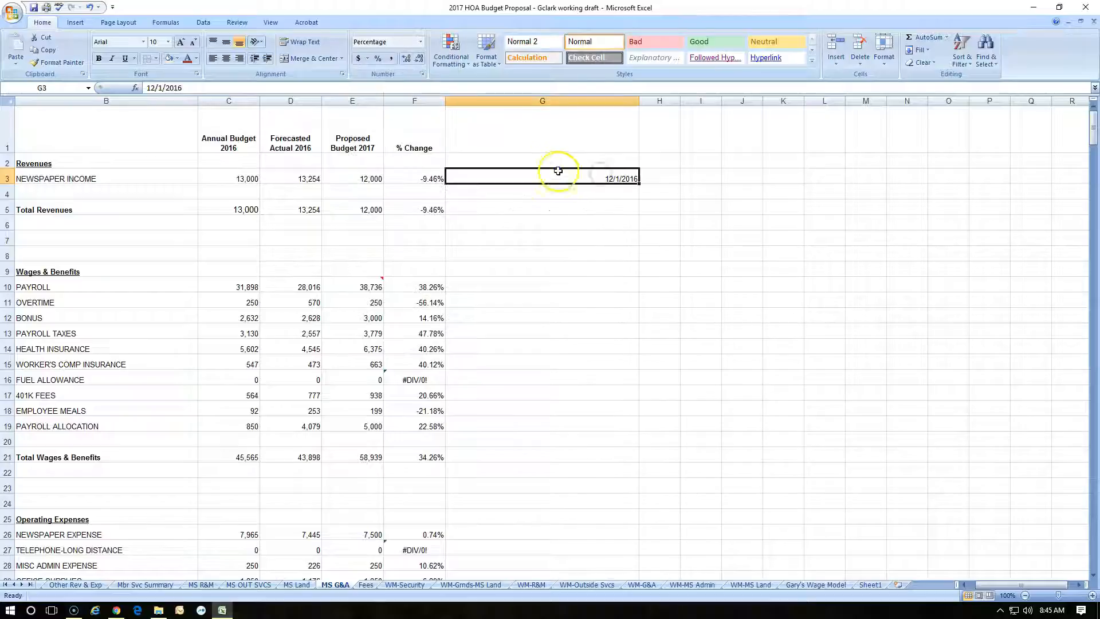
left_click(421, 75)
left_click_drag(857, 342, 408, 220)
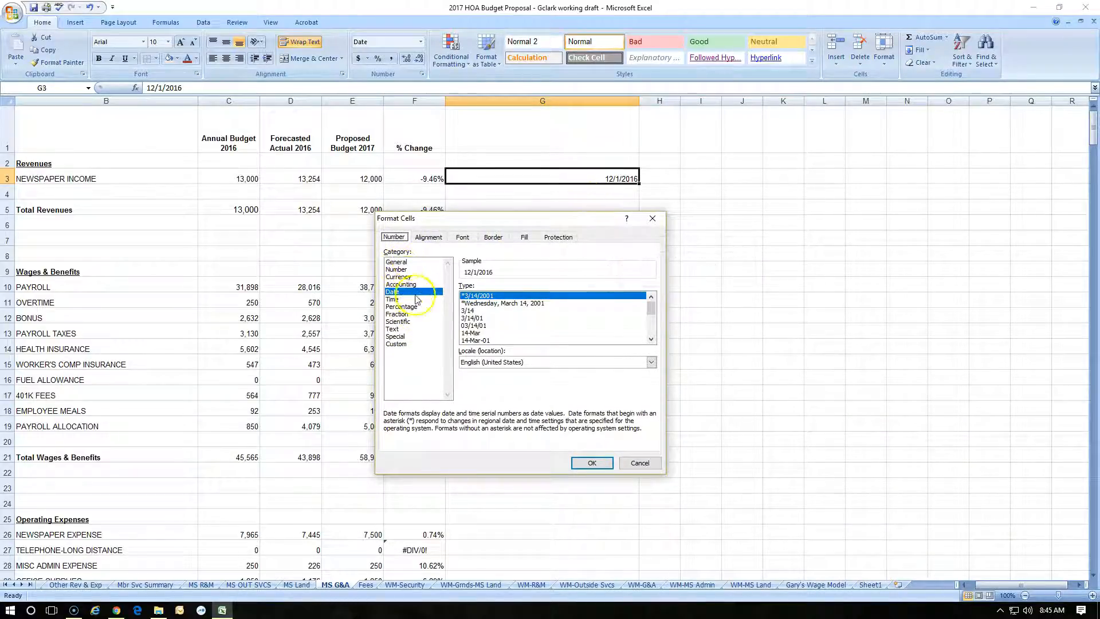
left_click(412, 262)
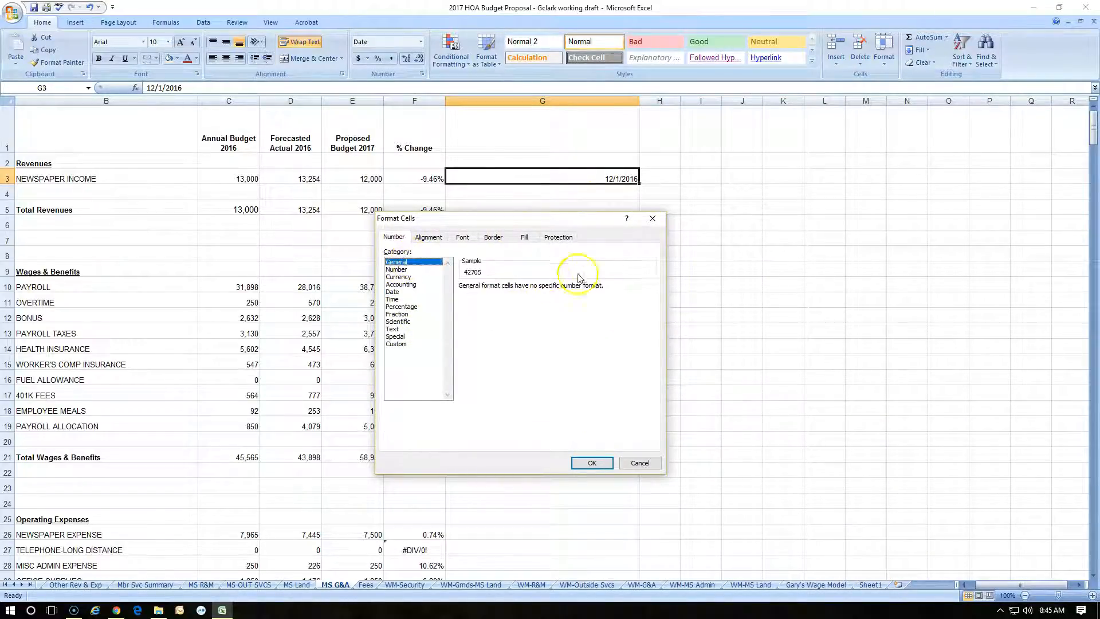
left_click(409, 269)
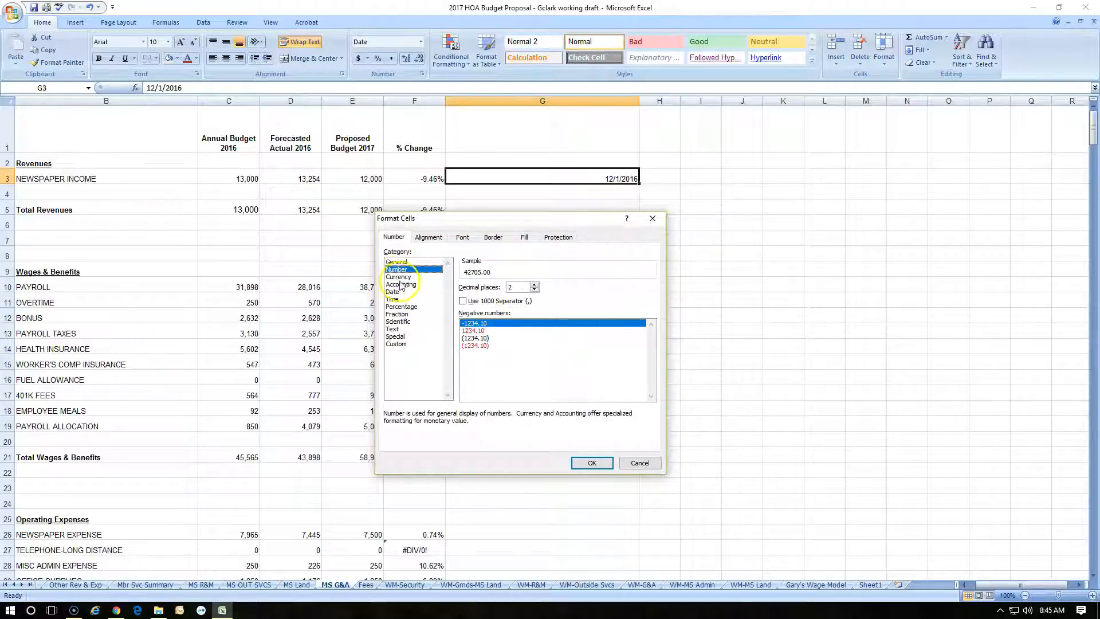
left_click(534, 284)
left_click(533, 290)
left_click(534, 290)
left_click(533, 290)
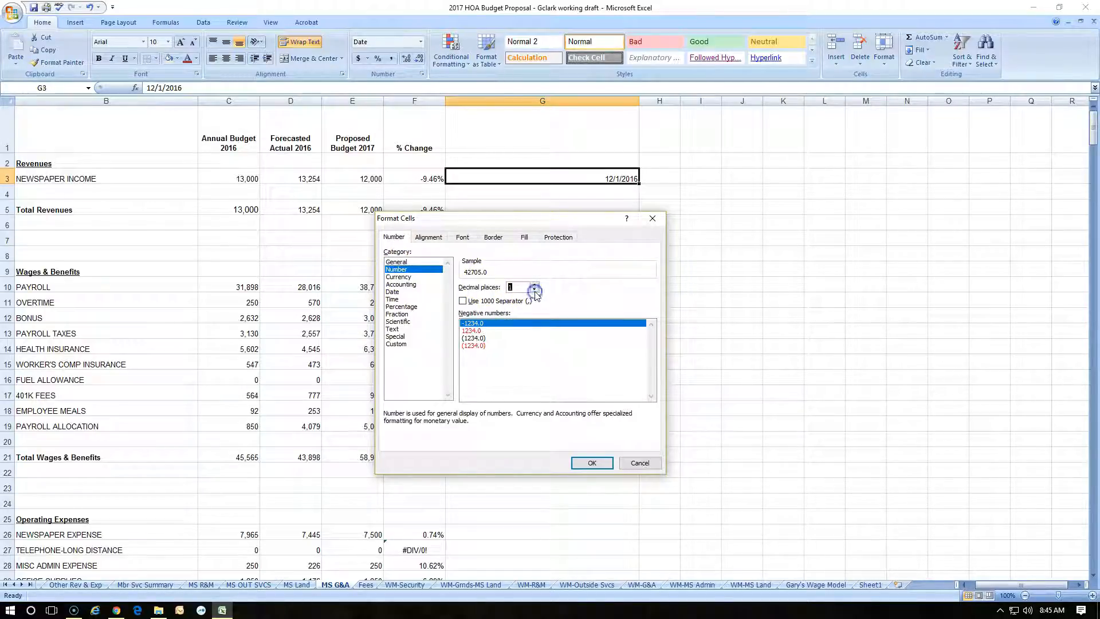
left_click(591, 463)
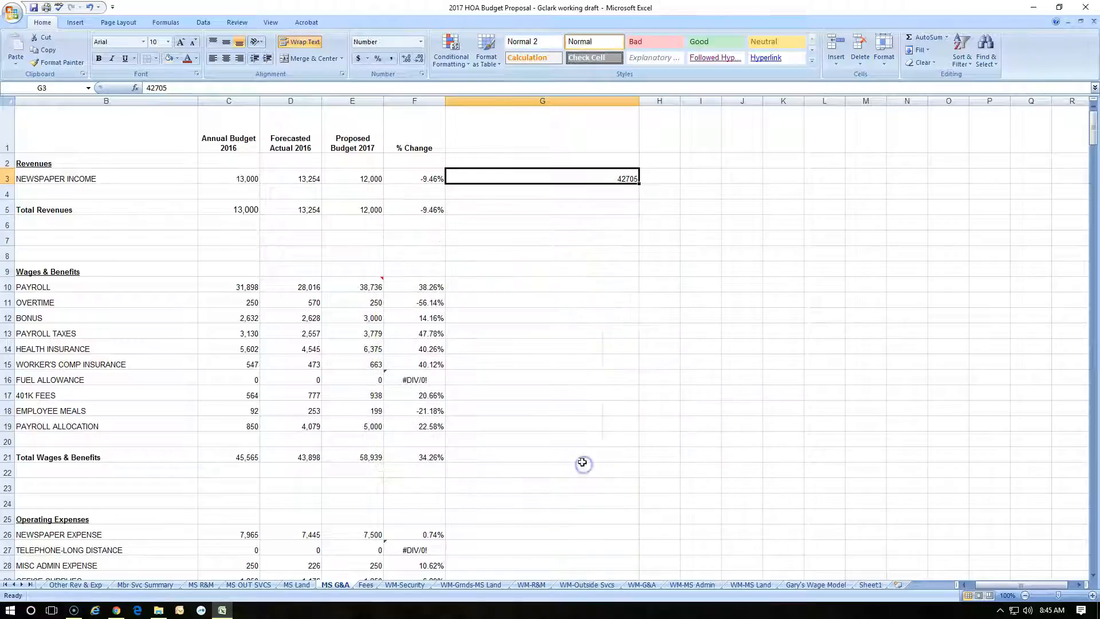
Set cell G3's number format to 2 decimal places
right_click(613, 176)
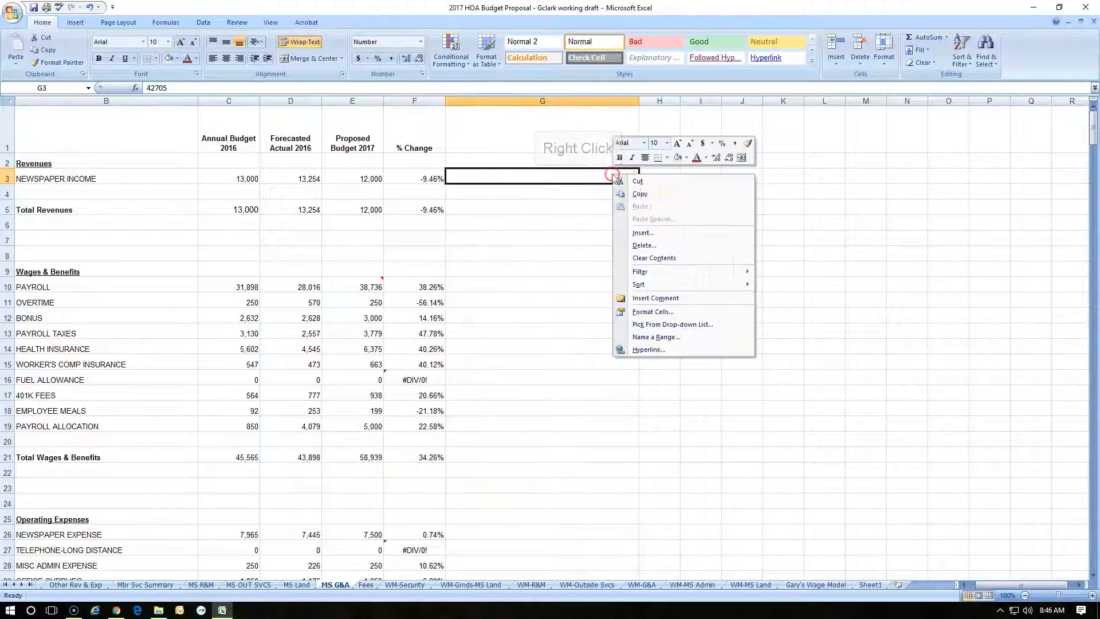
left_click(644, 311)
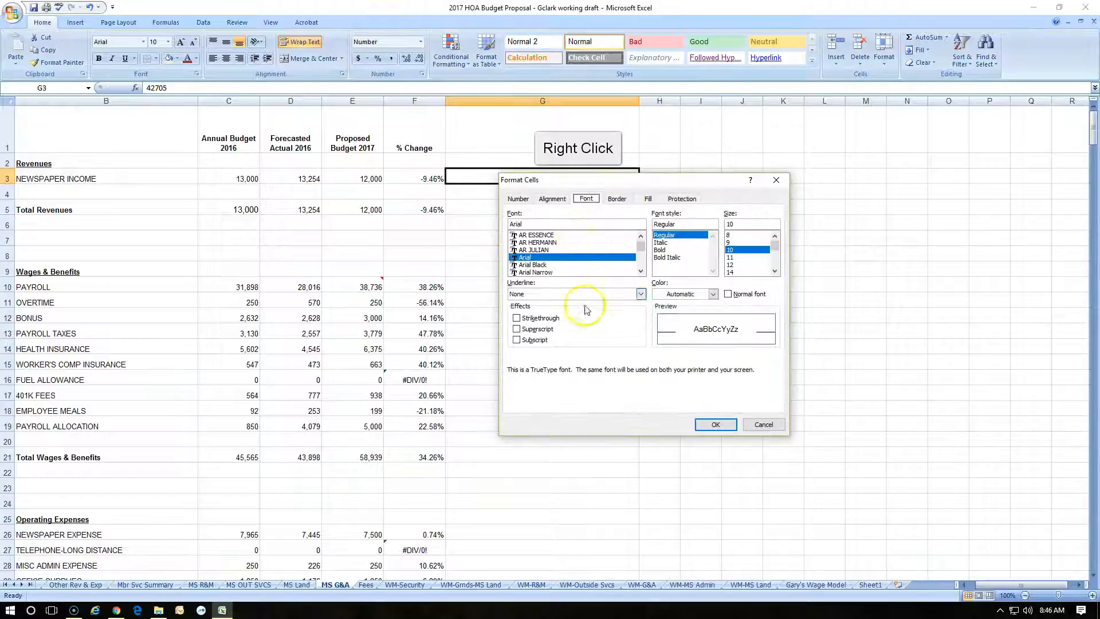
left_click(518, 199)
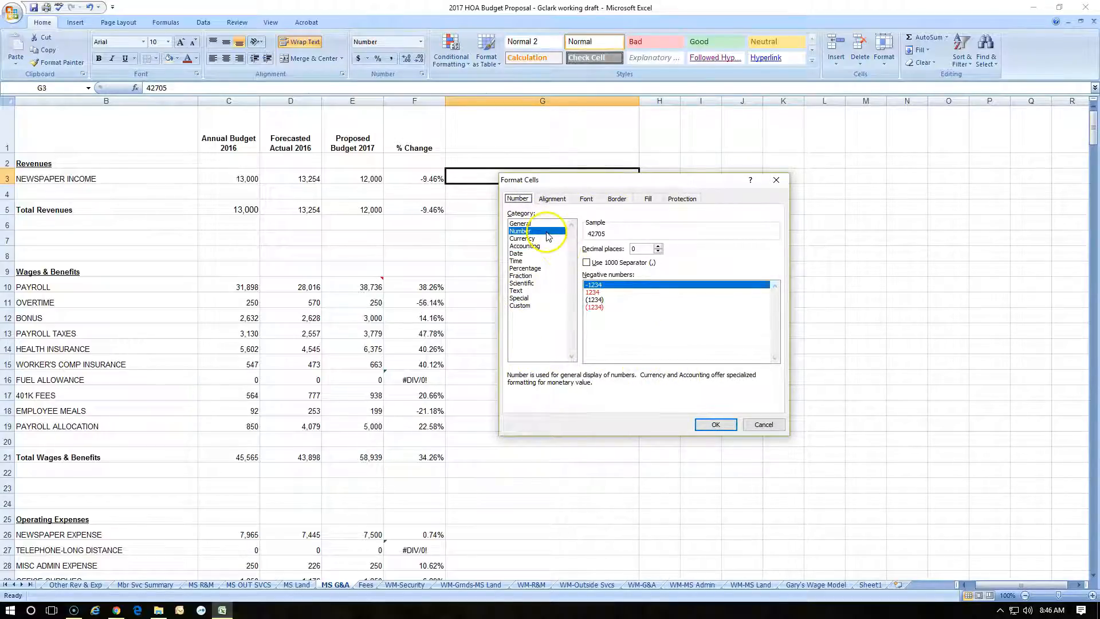
left_click(659, 247)
left_click(658, 247)
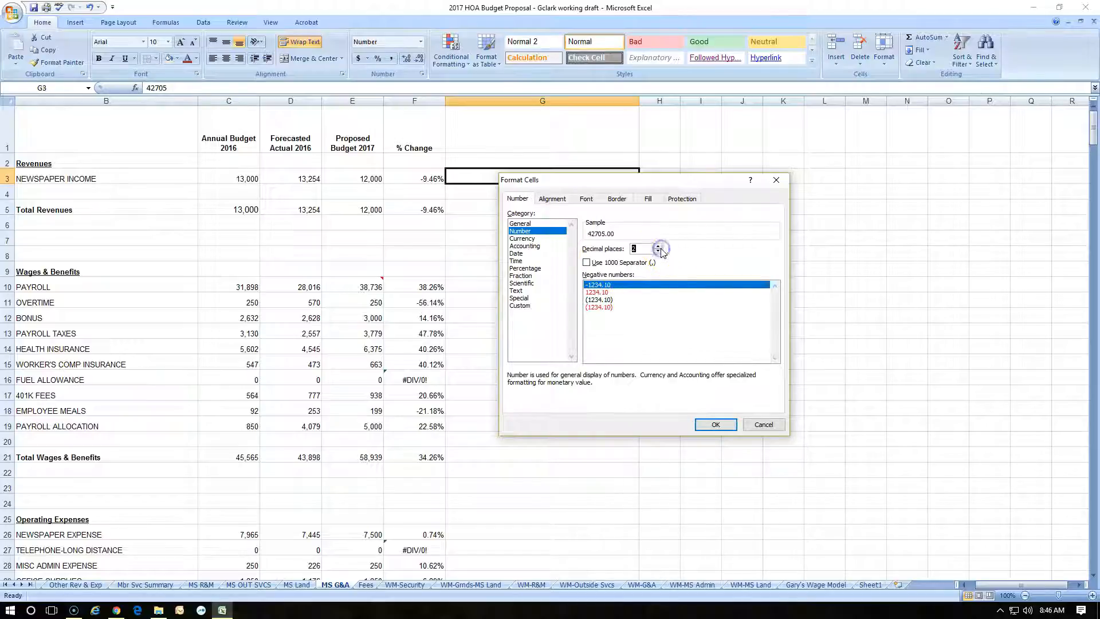
left_click(716, 424)
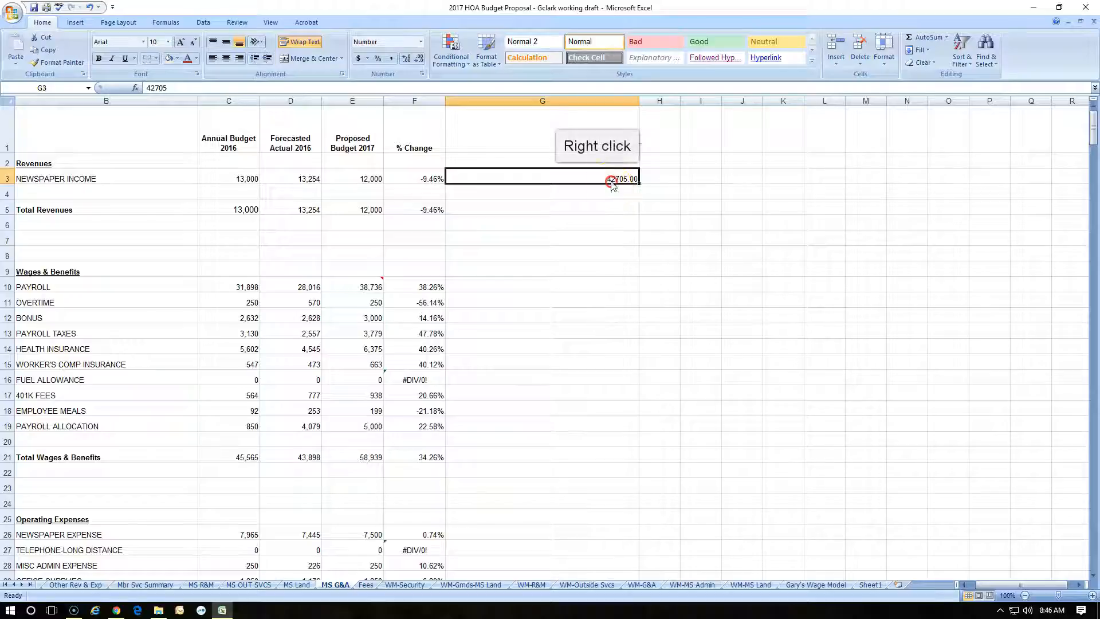
Look through cell G3's font, border and alignment settings and try to enable the 1000 separator for its number format
right_click(614, 181)
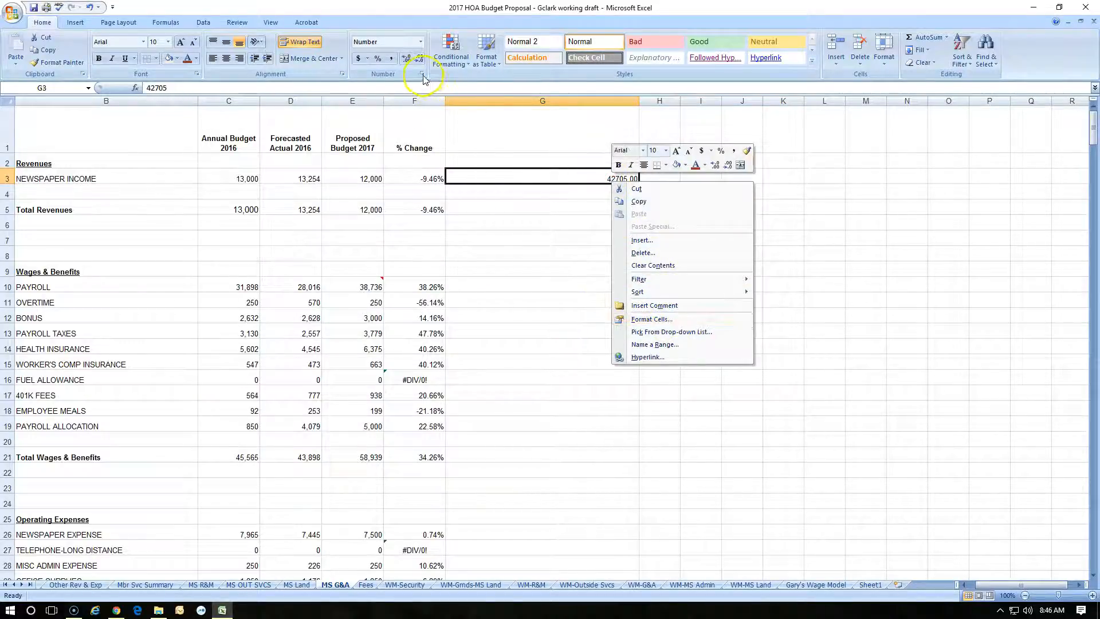
left_click(659, 326)
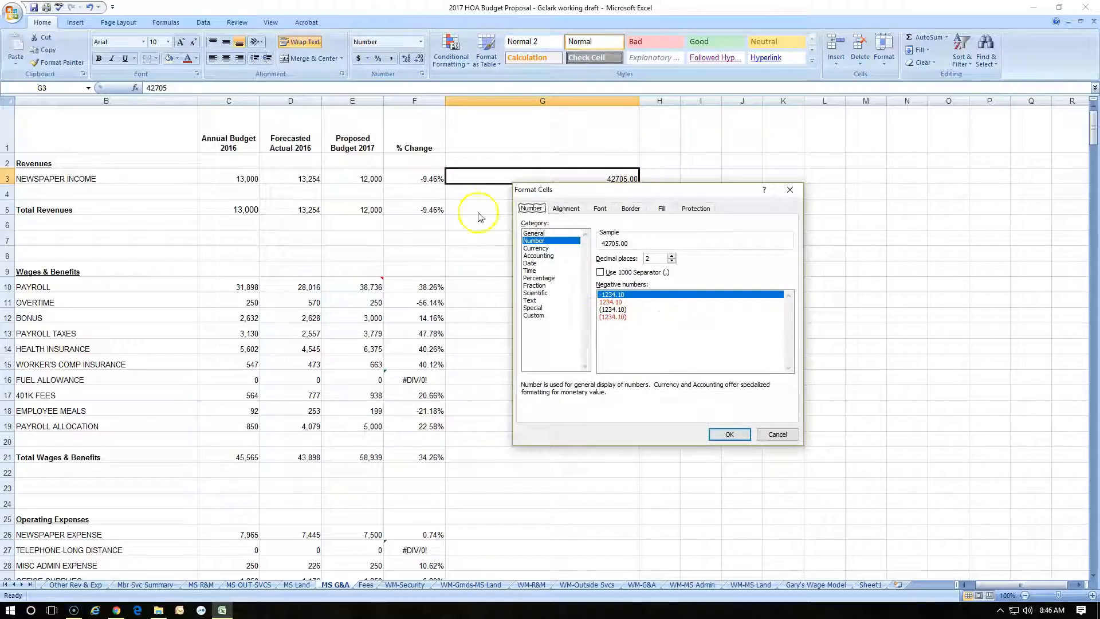
left_click(602, 210)
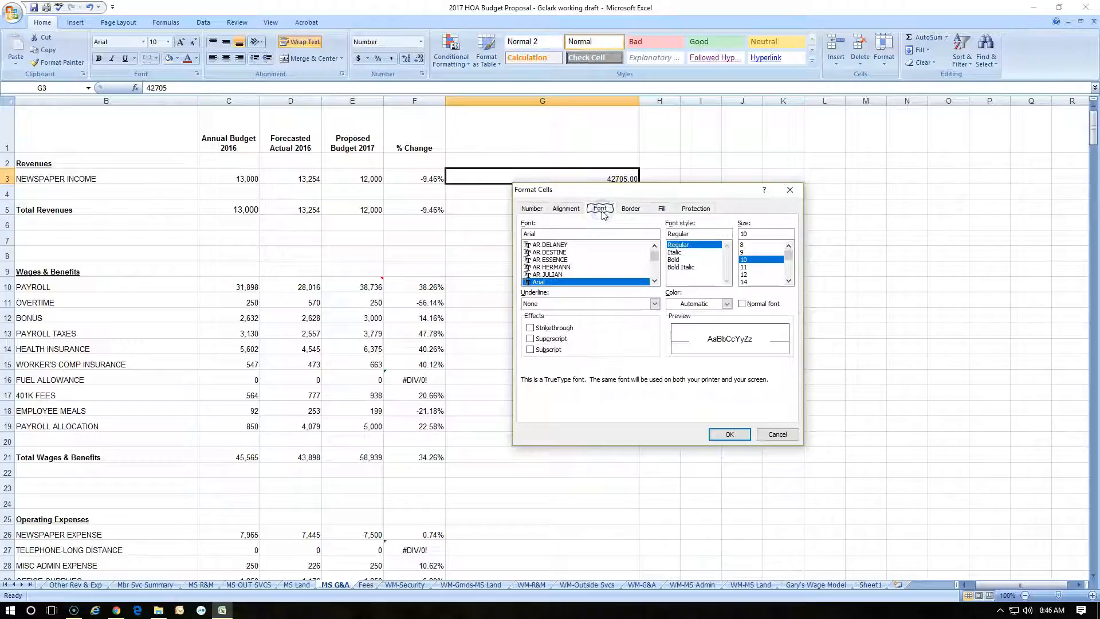
left_click(631, 210)
left_click(557, 211)
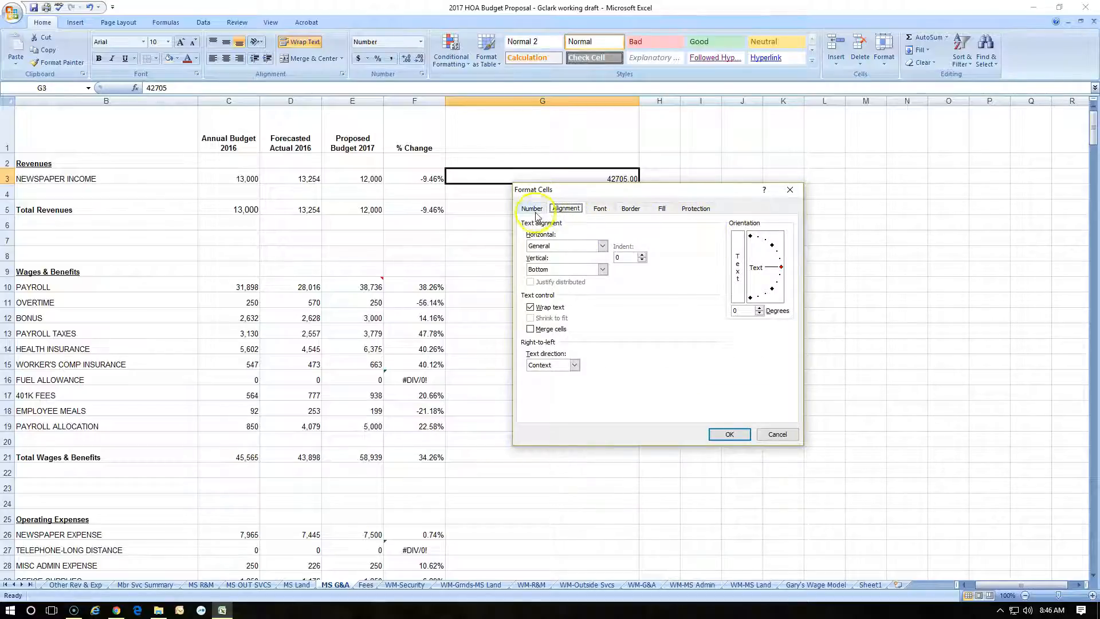
left_click(534, 212)
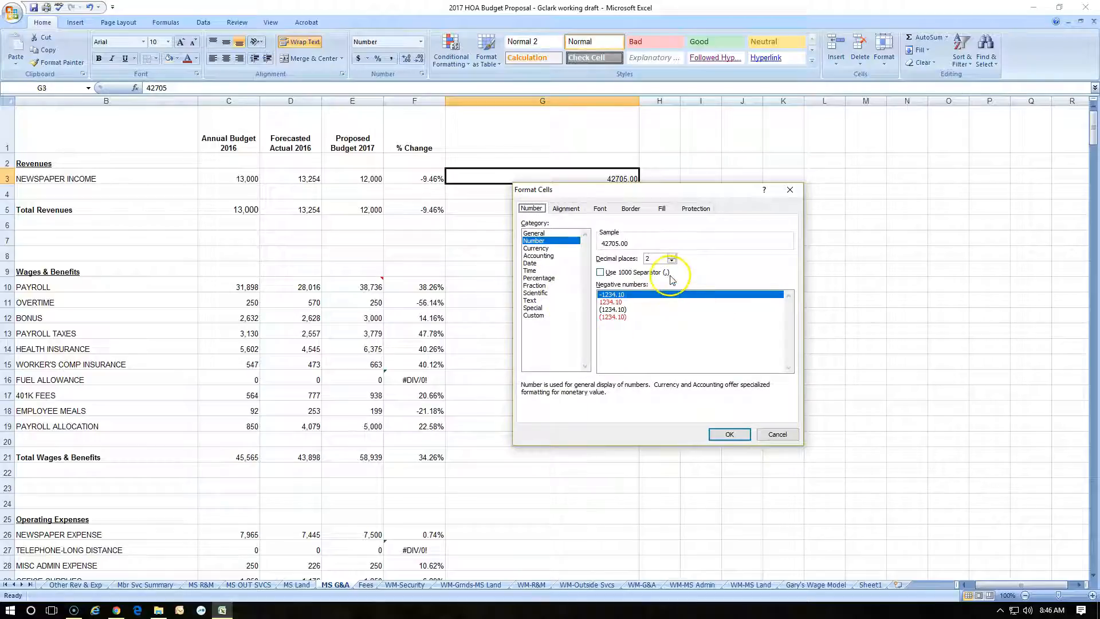
left_click(600, 275)
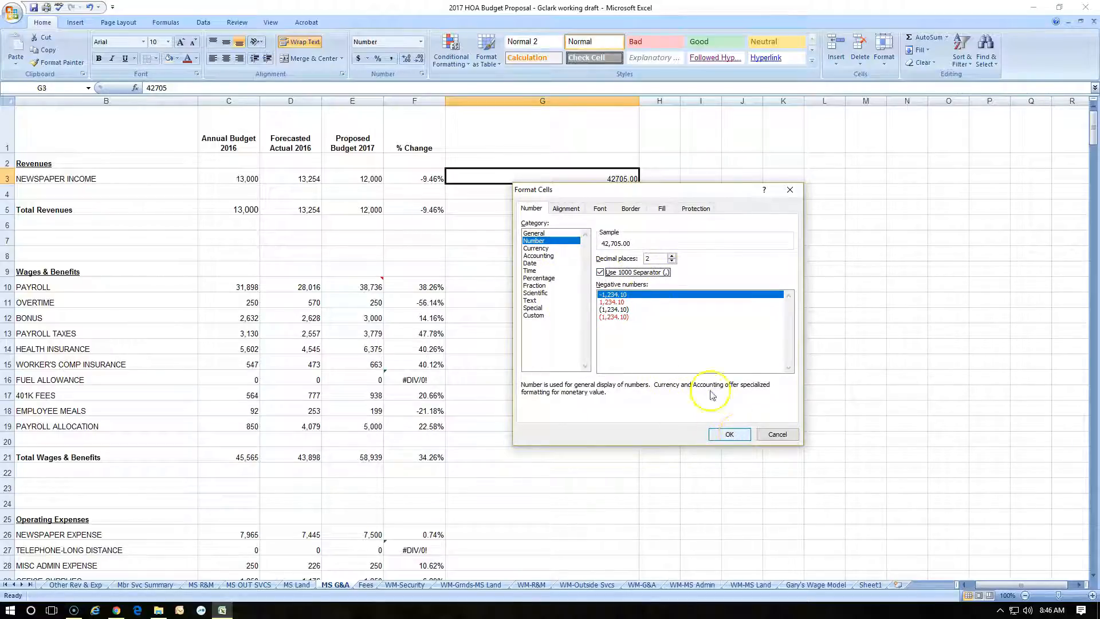
left_click(726, 432)
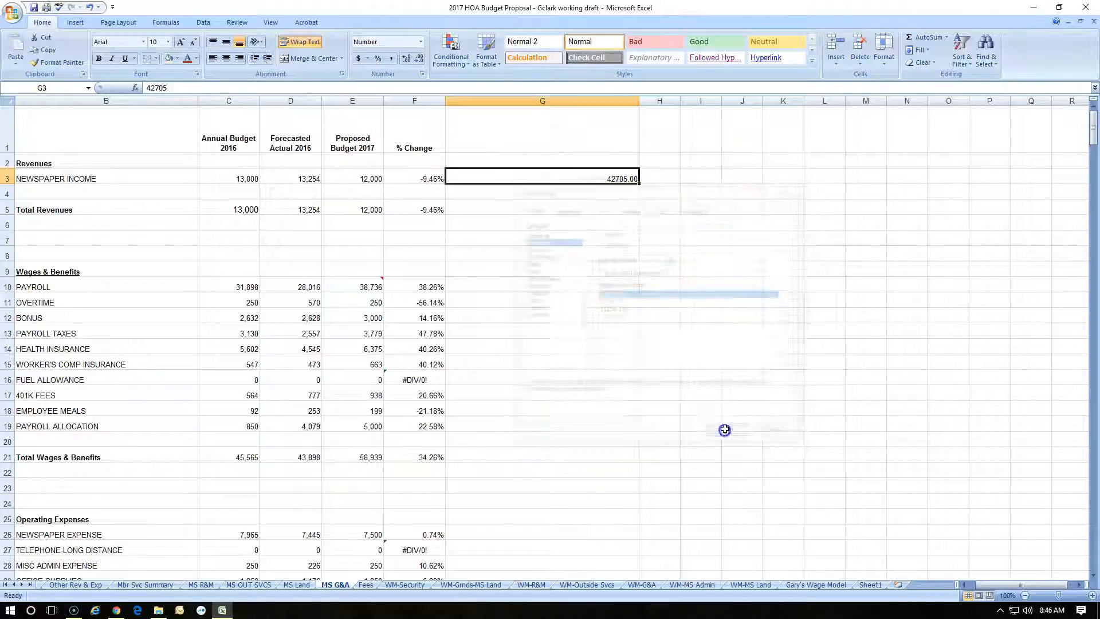
Turn on the 1000 separator (,) for the Number format in cell G3
right_click(630, 181)
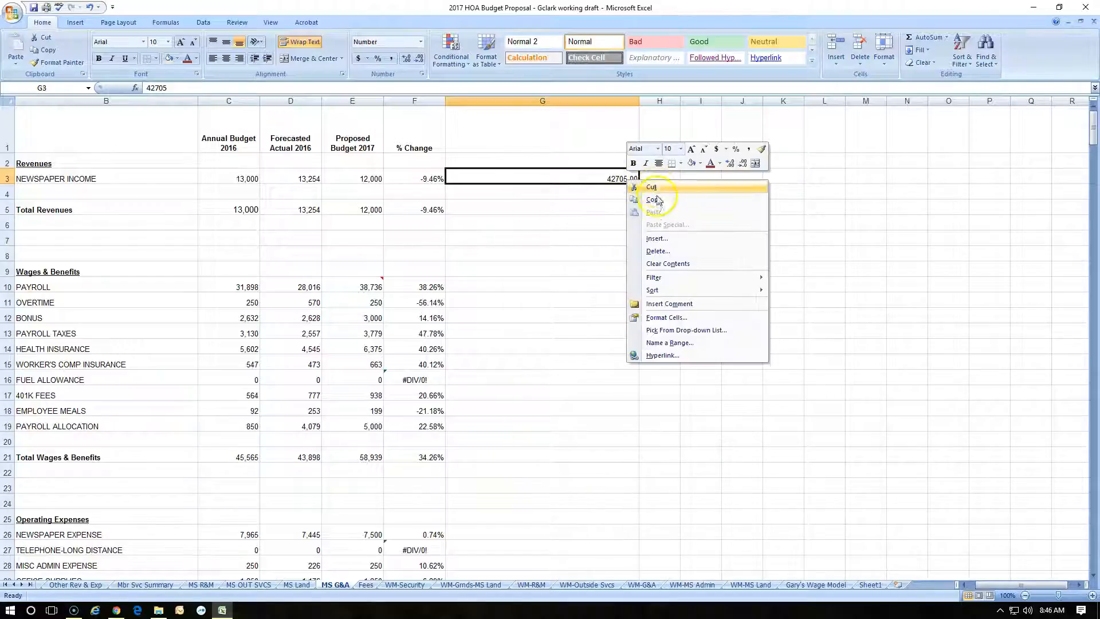
left_click(667, 318)
left_click(620, 269)
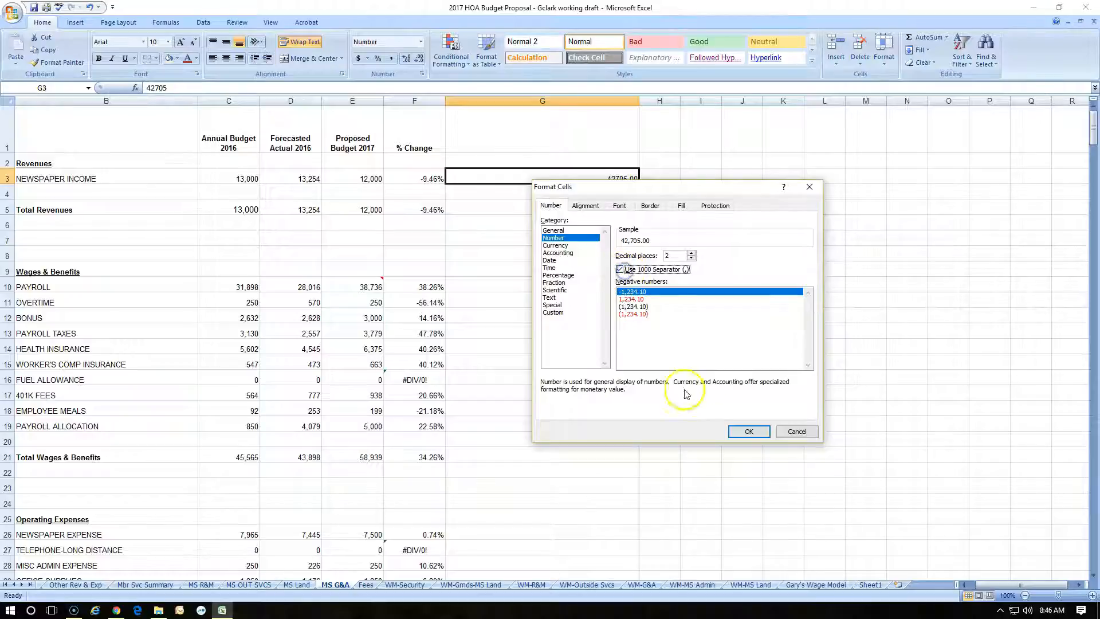
left_click(748, 430)
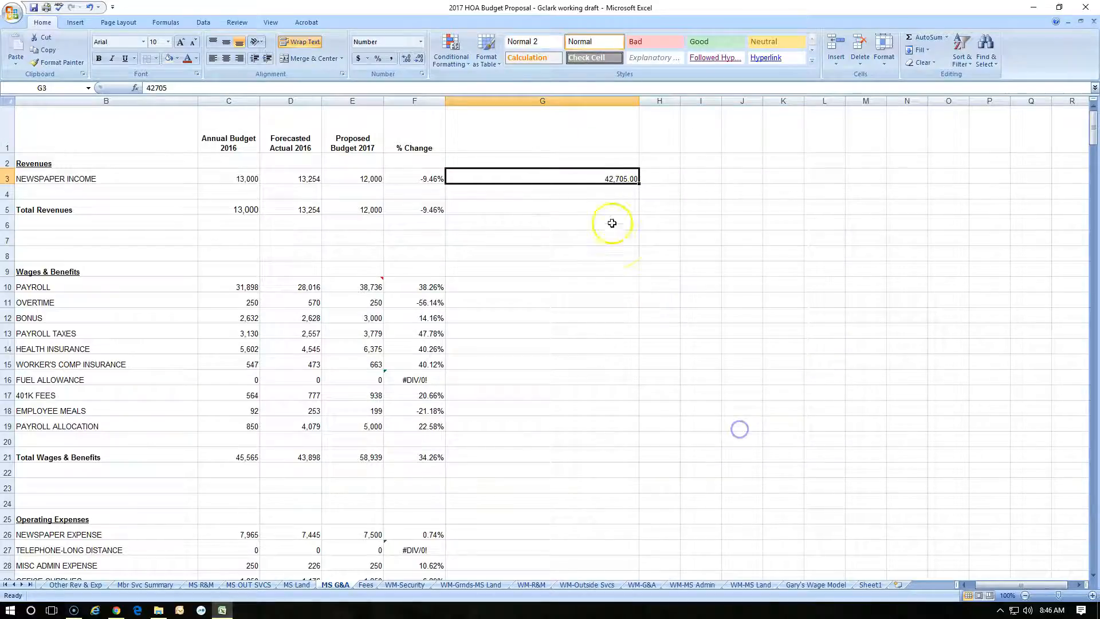
Open cell G3's number format settings and preview the General category and the Special type Social Security Number
right_click(619, 181)
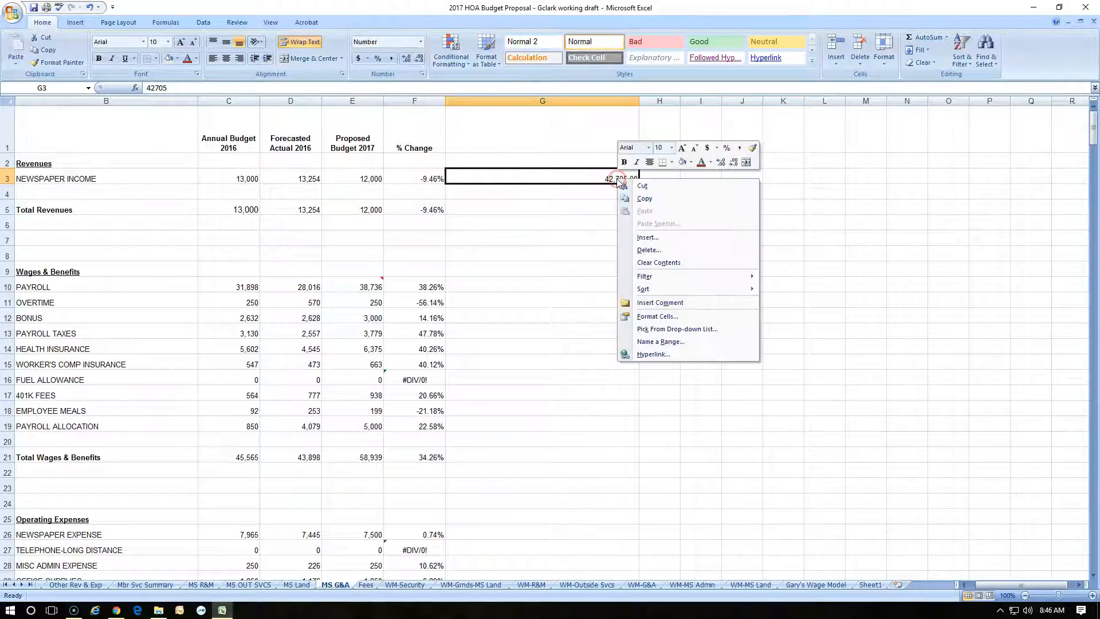
left_click(657, 316)
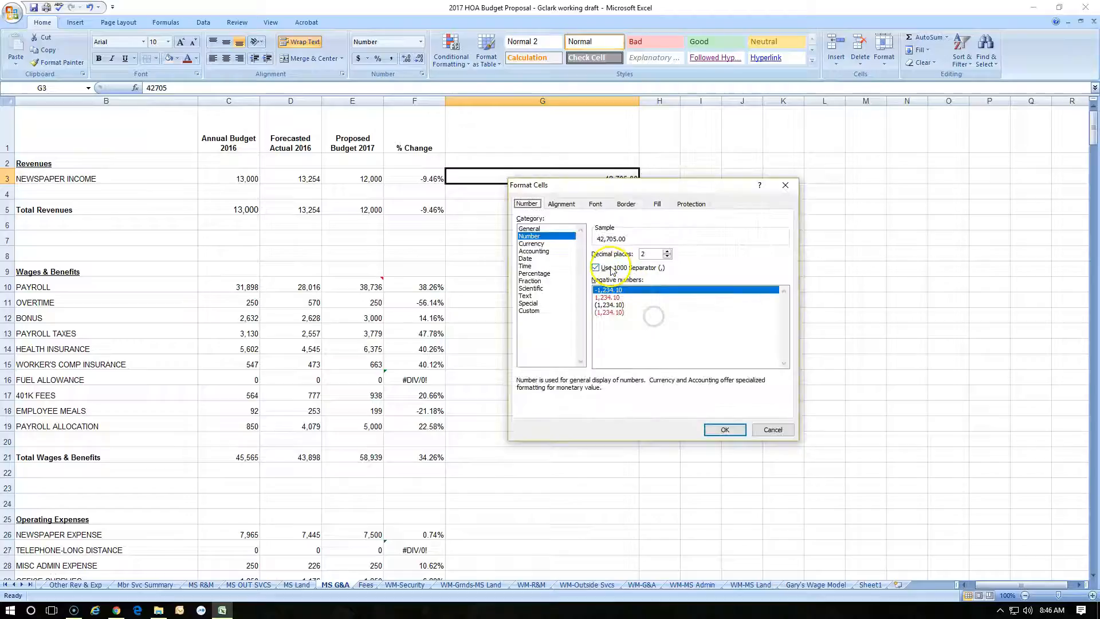
left_click(535, 228)
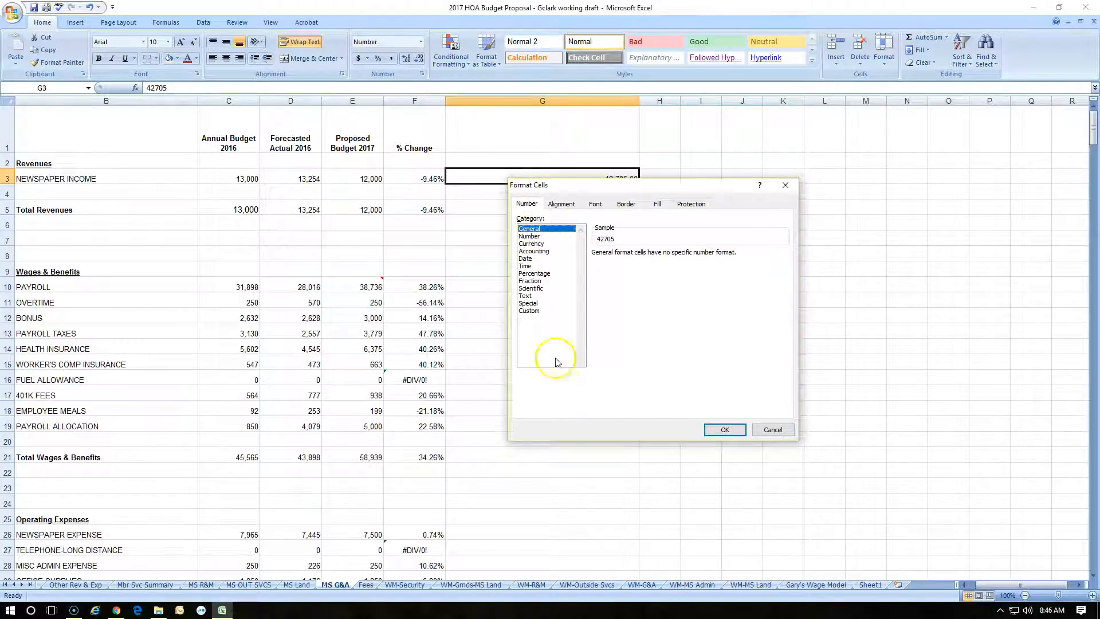
left_click(539, 303)
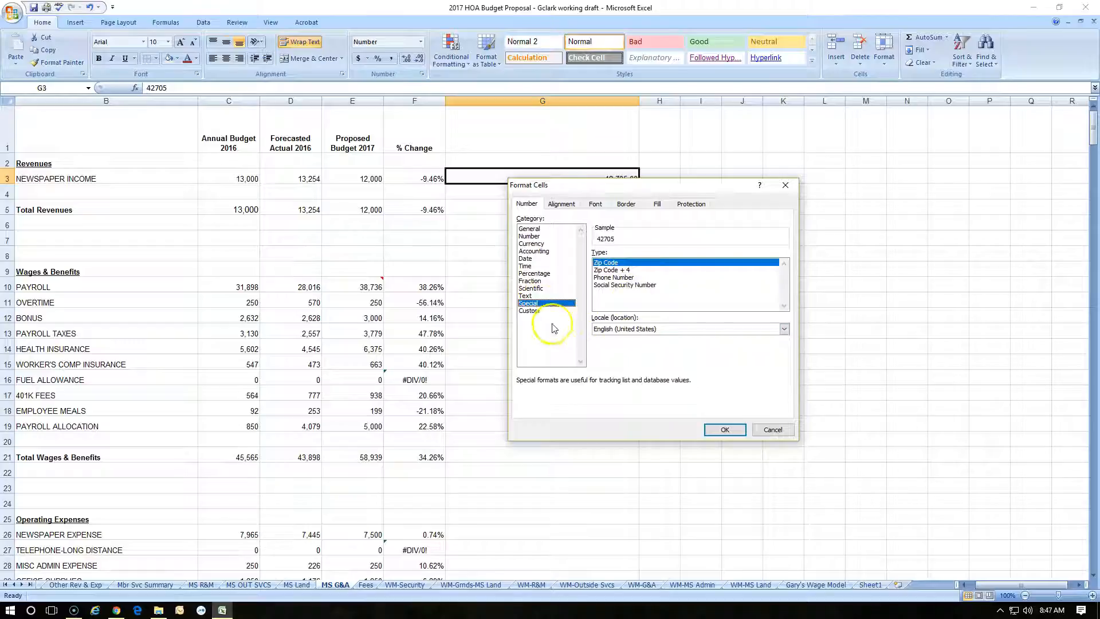
left_click(628, 285)
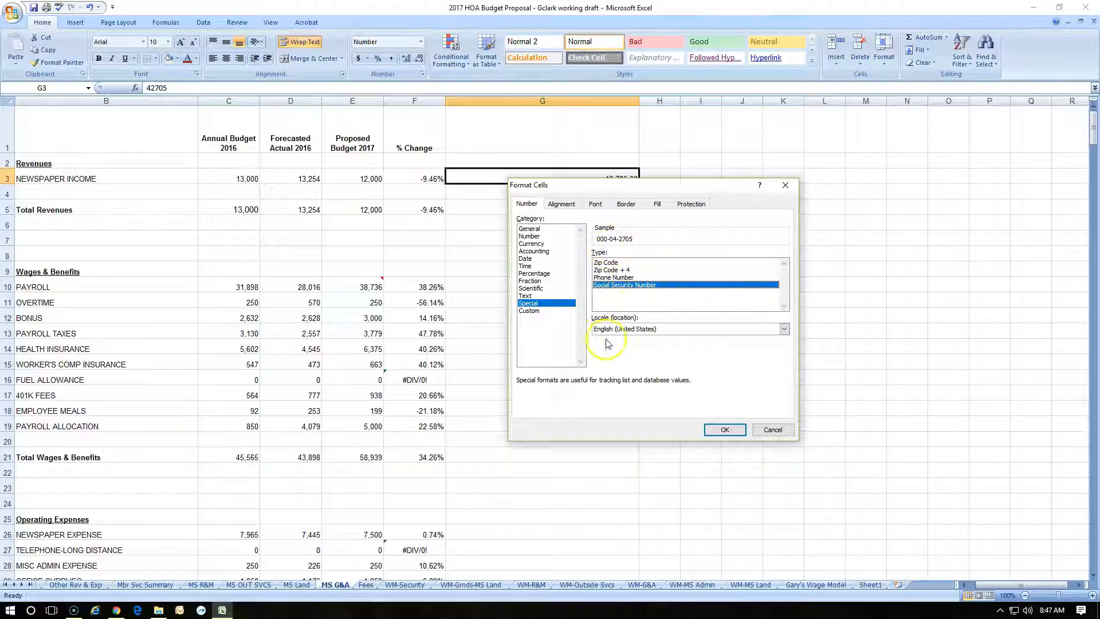
Preview the Time, Date, Accounting, Currency, General and Number categories for cell G3, and try the Text format
left_click(536, 295)
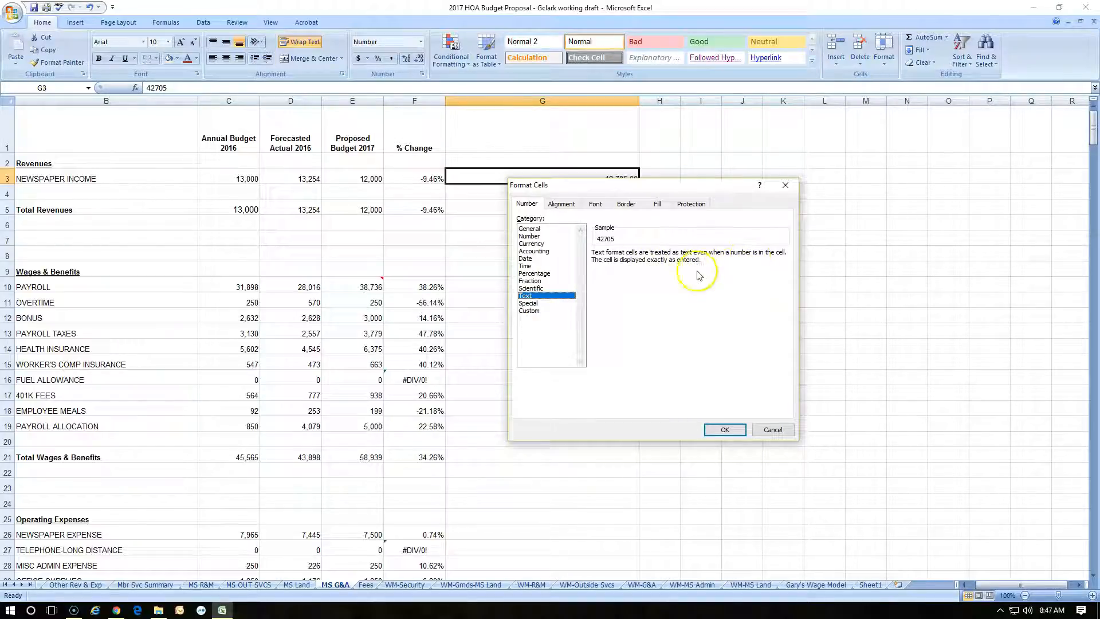
left_click(536, 266)
left_click(536, 258)
left_click(535, 251)
left_click(535, 243)
left_click(530, 229)
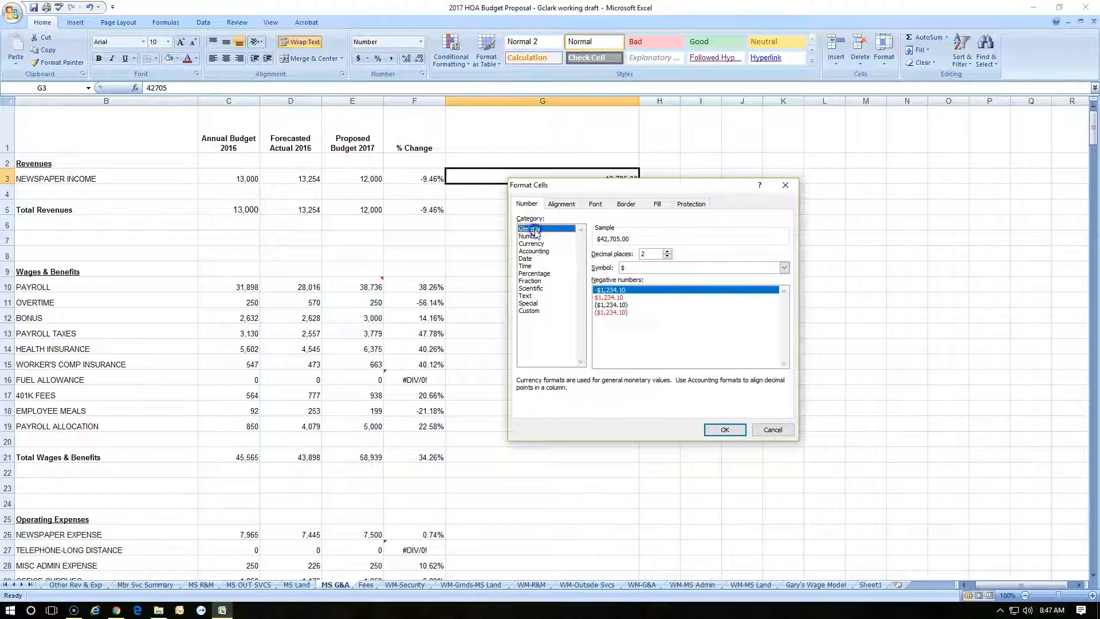
left_click(535, 236)
left_click(530, 259)
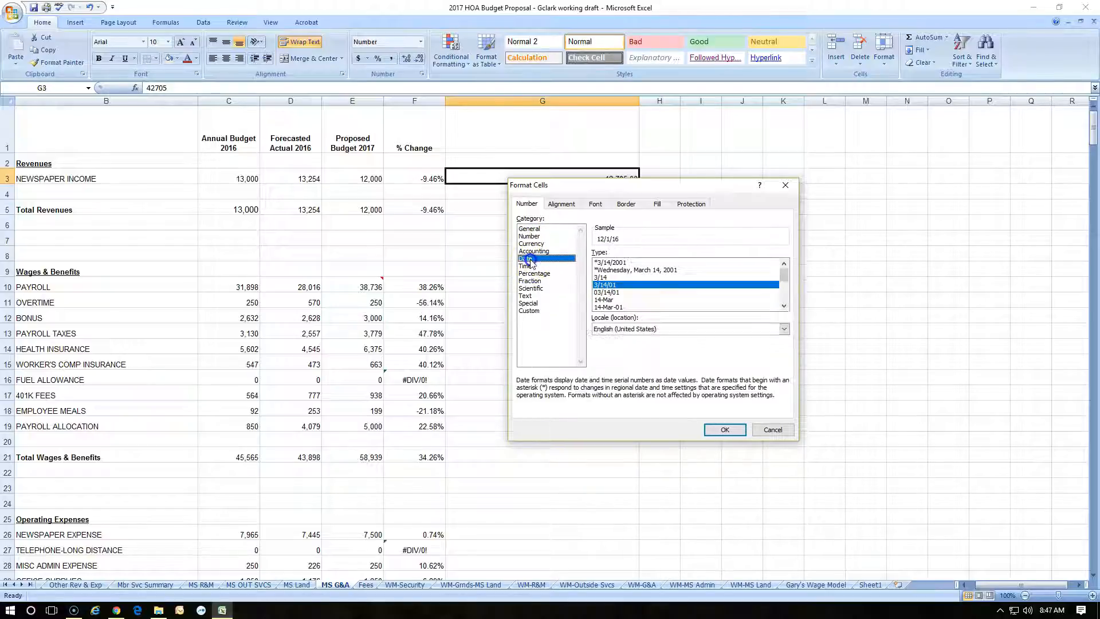
left_click(530, 295)
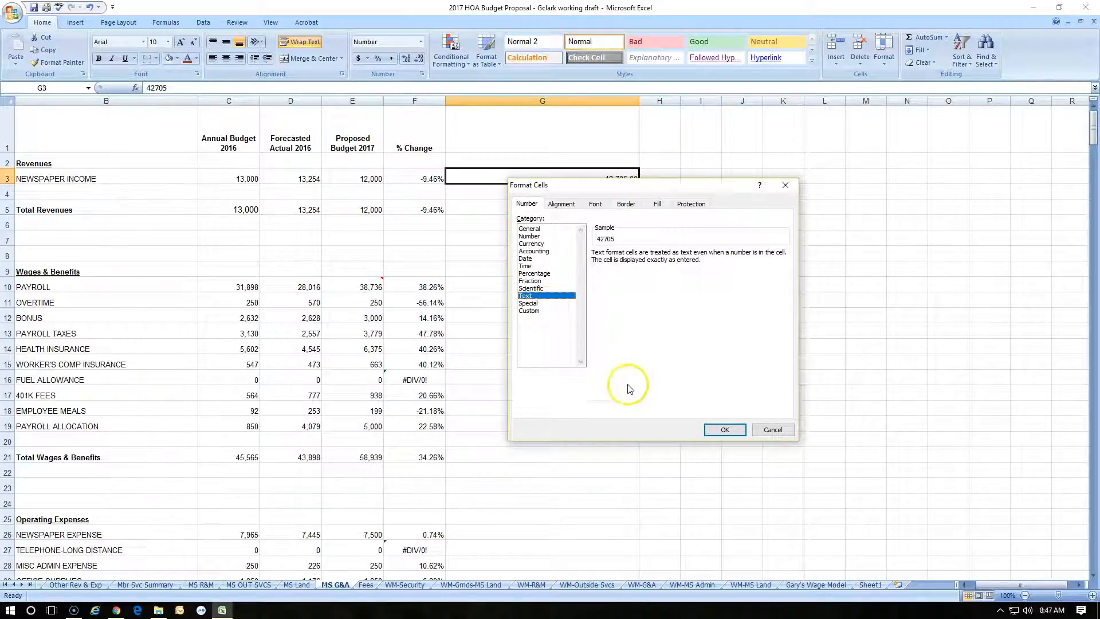
left_click(729, 432)
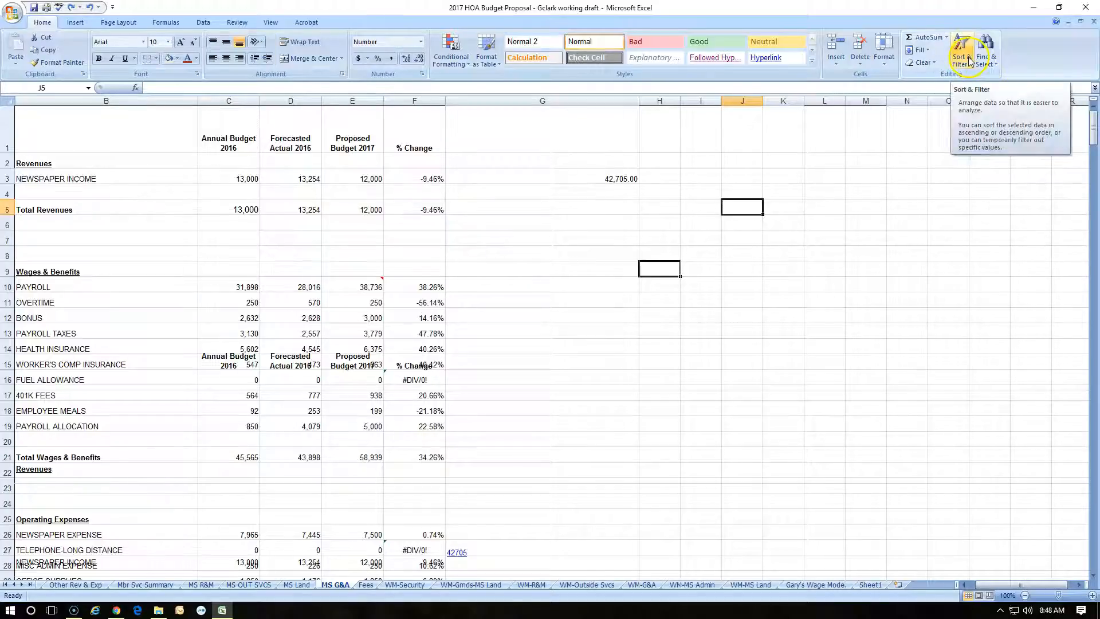
Open the recent workbook Nov 2-Nov 3 and look over the meter readings on its Nov 2 sheet
left_click(16, 18)
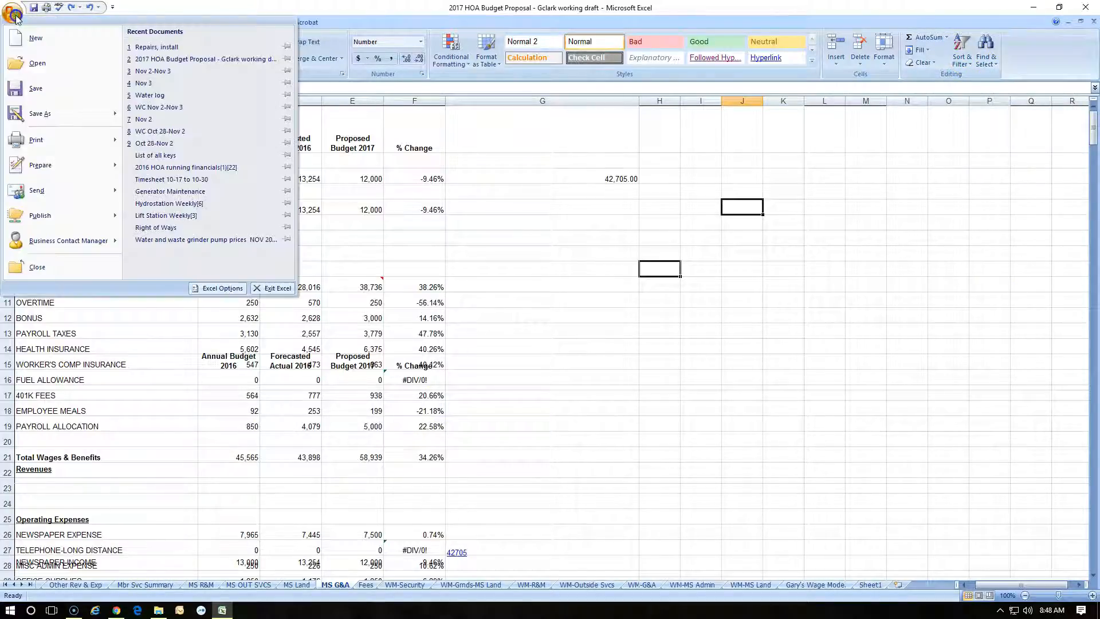
left_click(139, 70)
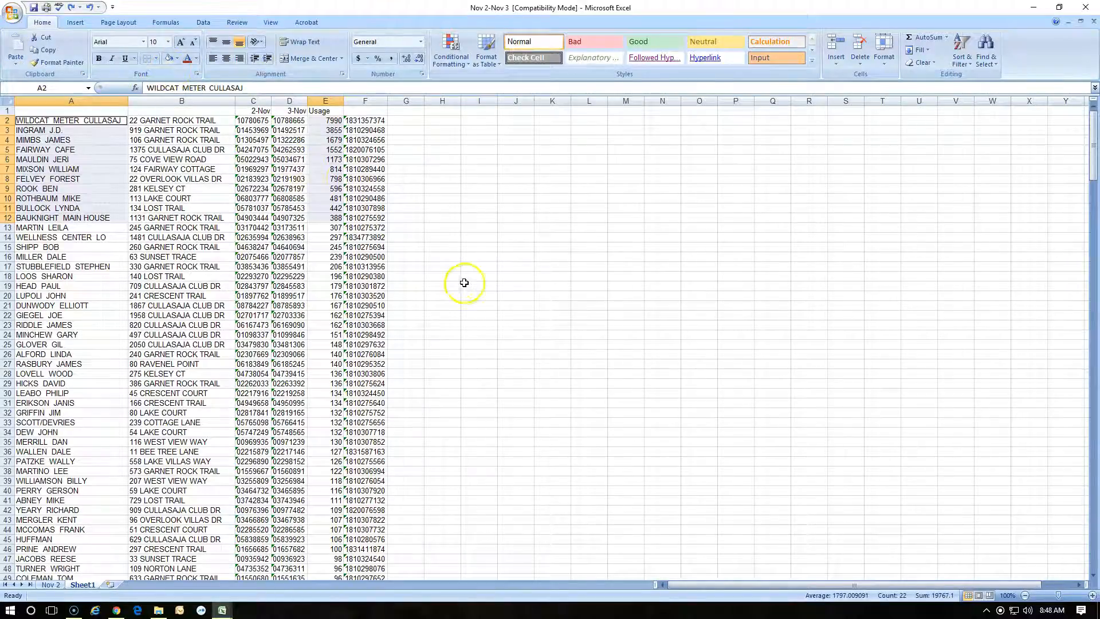
left_click(53, 585)
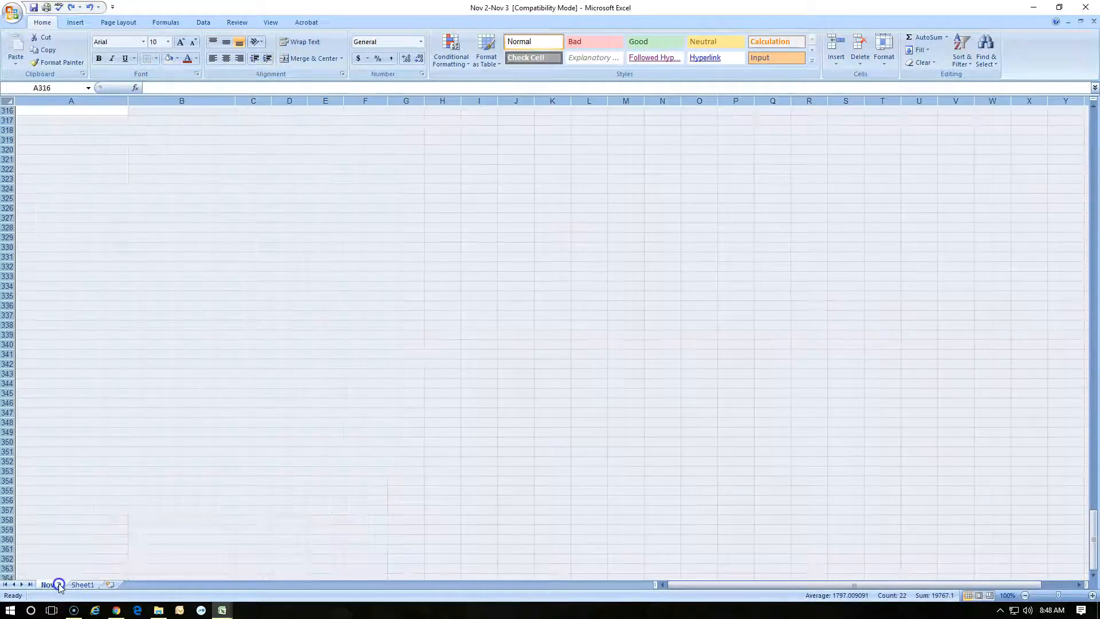
scroll(250, 316, "up", 20)
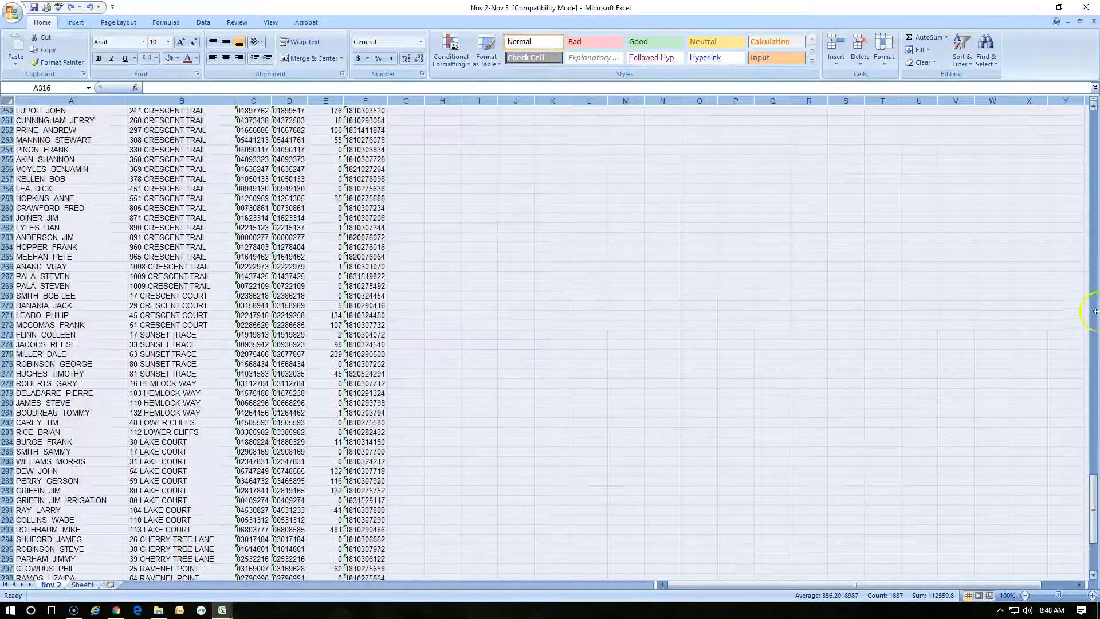
left_click_drag(1094, 491, 1094, 123)
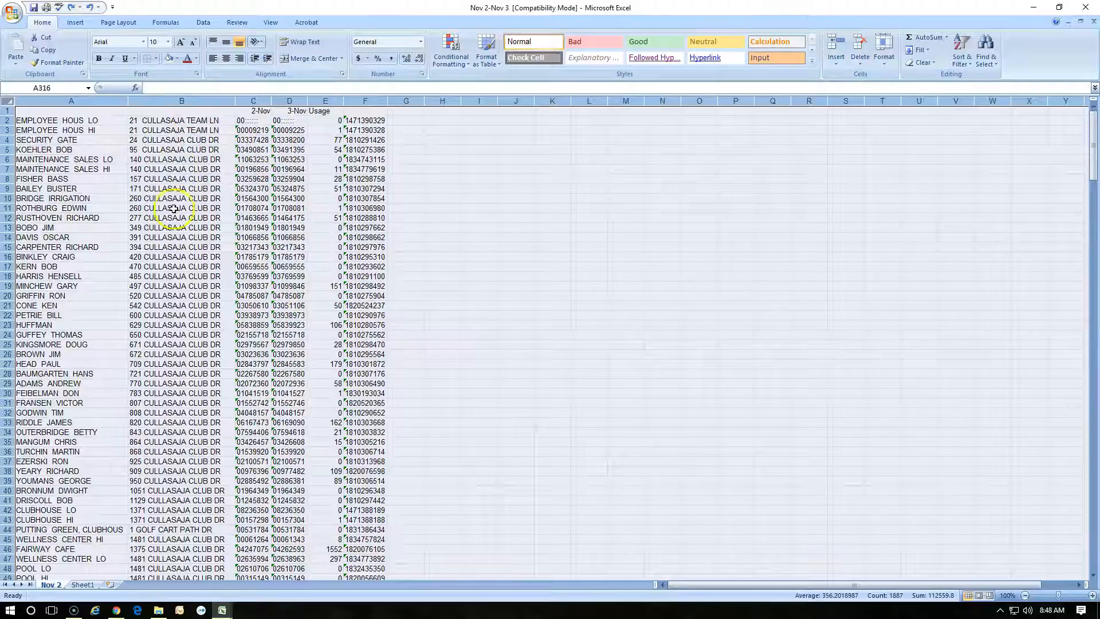
scroll(172, 423, "down", 11)
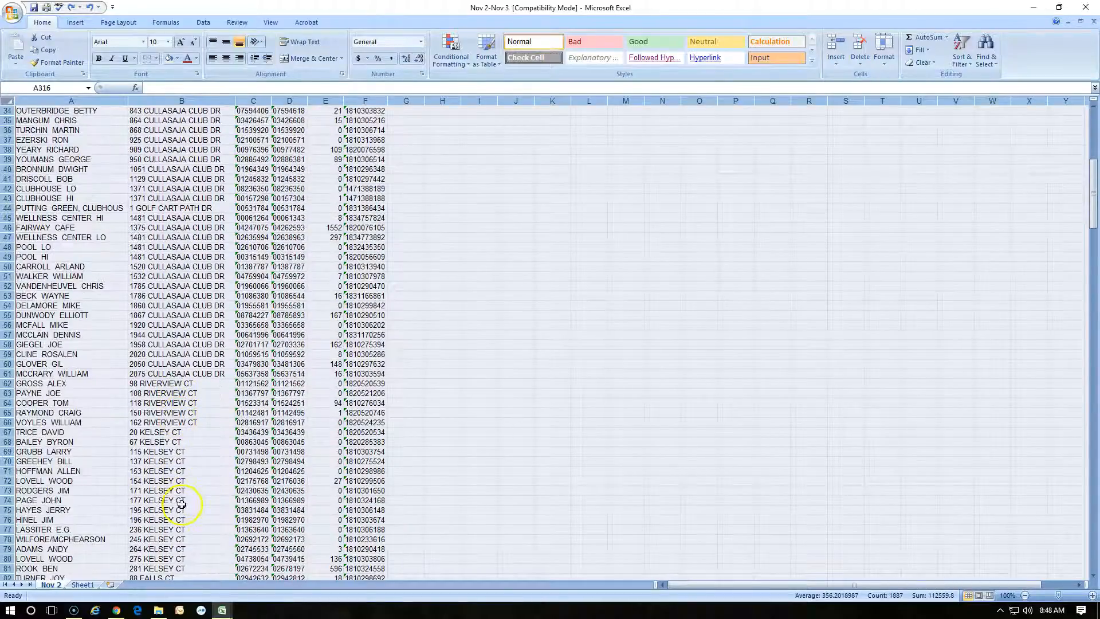
scroll(181, 504, "up", 11)
Sort the Nov 2 sheet by the Usage column from largest to smallest, expanding the selection to the adjacent columns
left_click(325, 101)
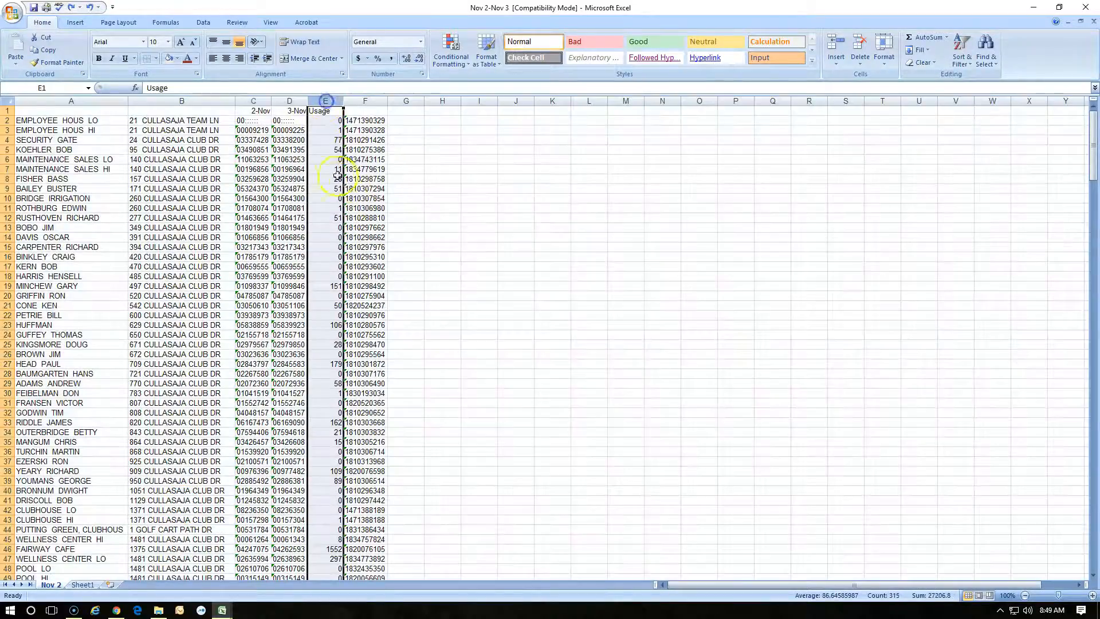
left_click(964, 60)
left_click(978, 79)
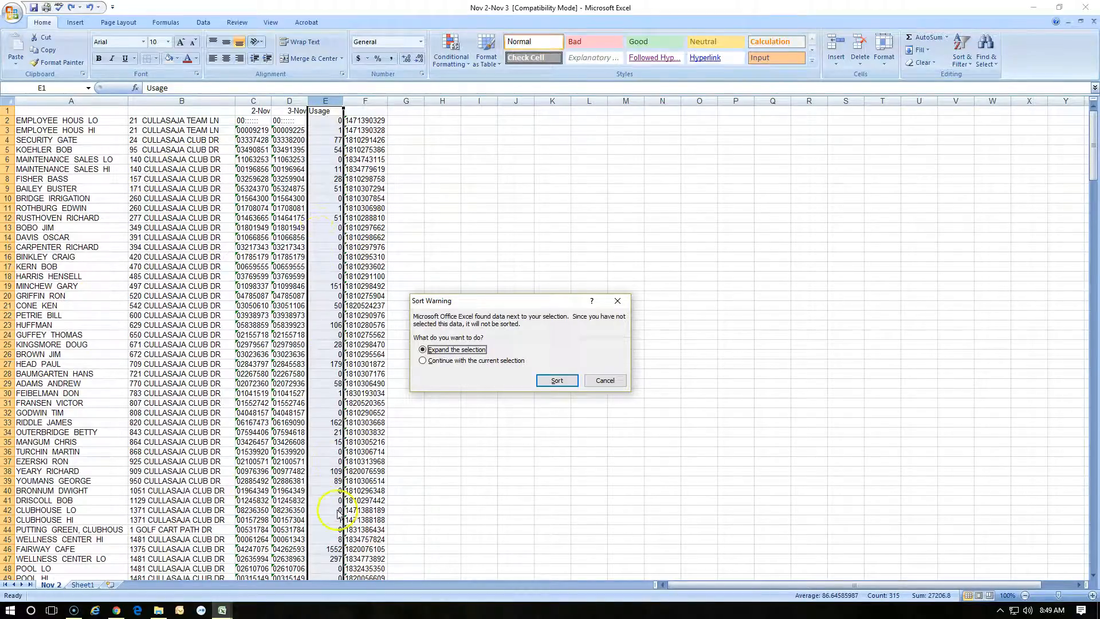
left_click(423, 361)
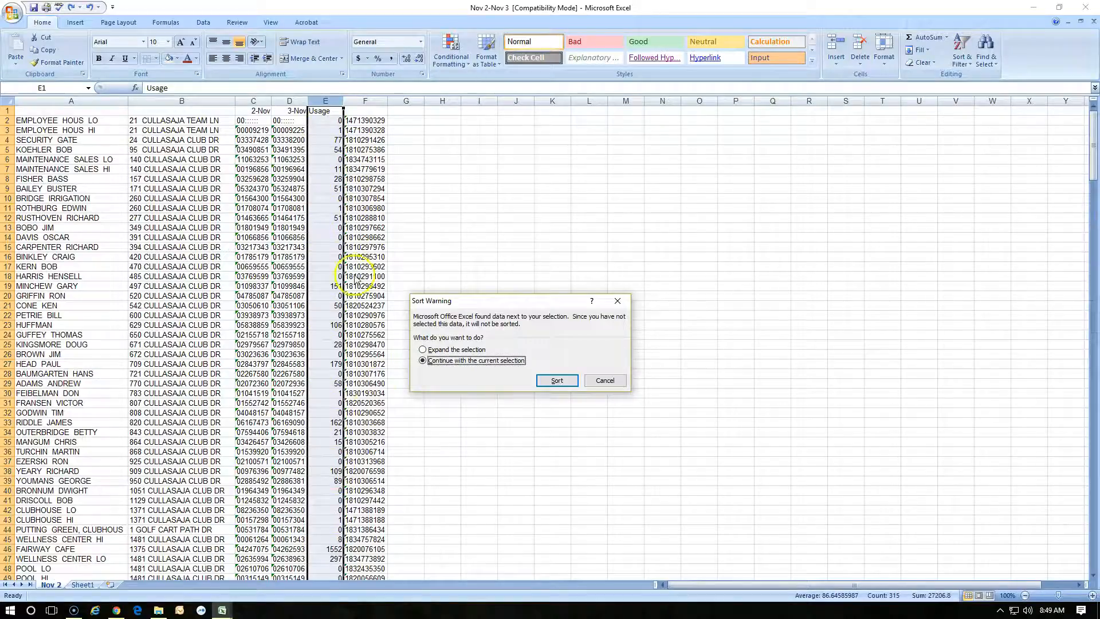
left_click(422, 349)
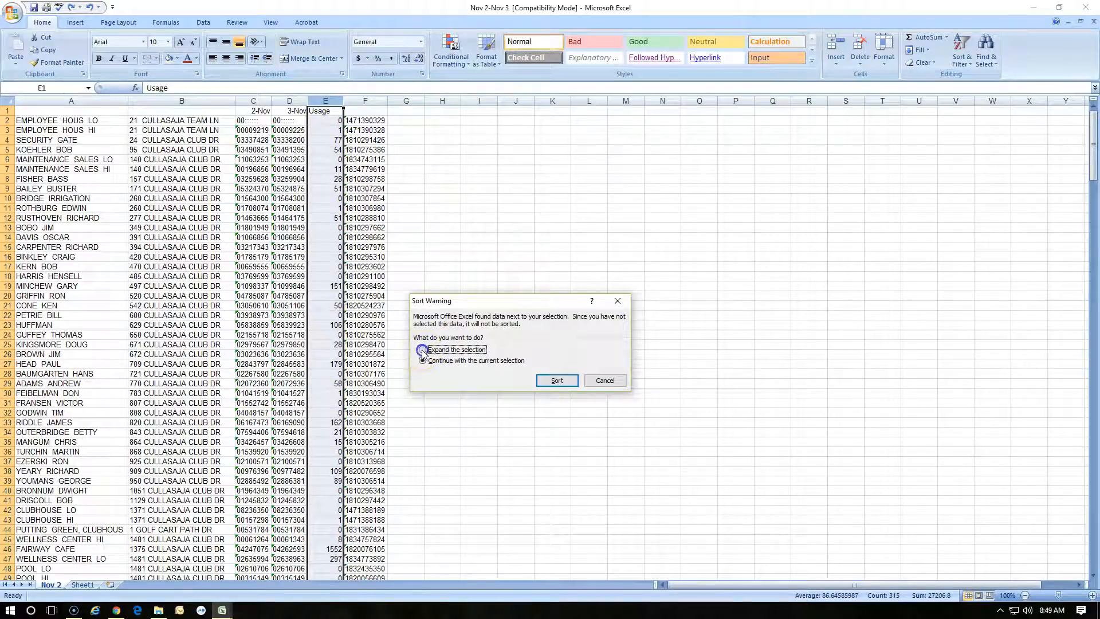
left_click(553, 381)
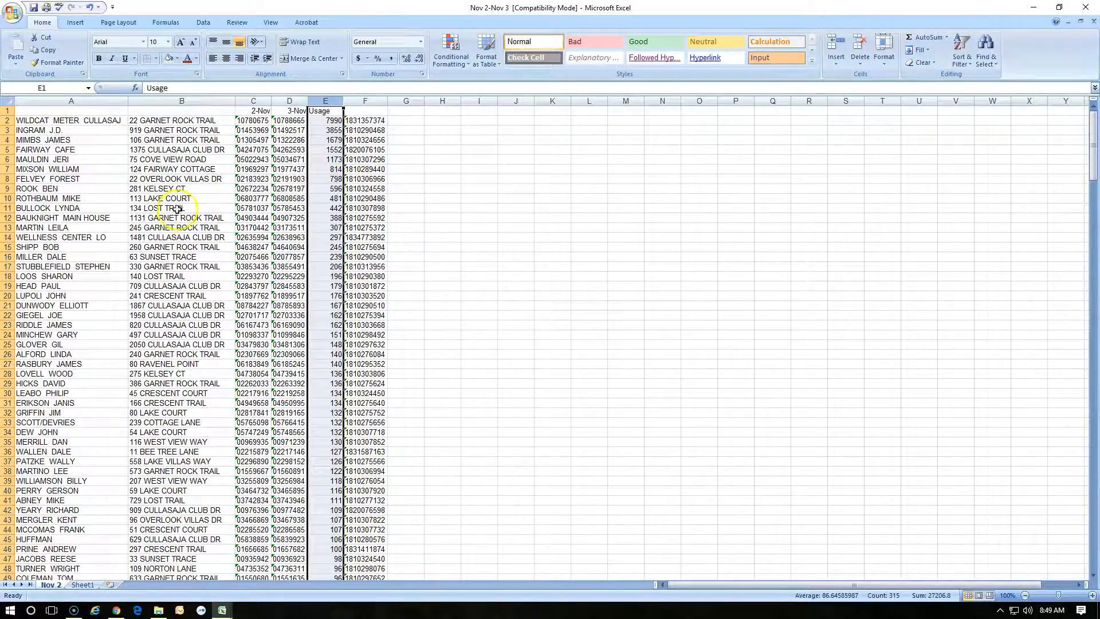
Sort the list by Usage from smallest to largest with the selection expanded, and review the reordered rows
left_click(962, 51)
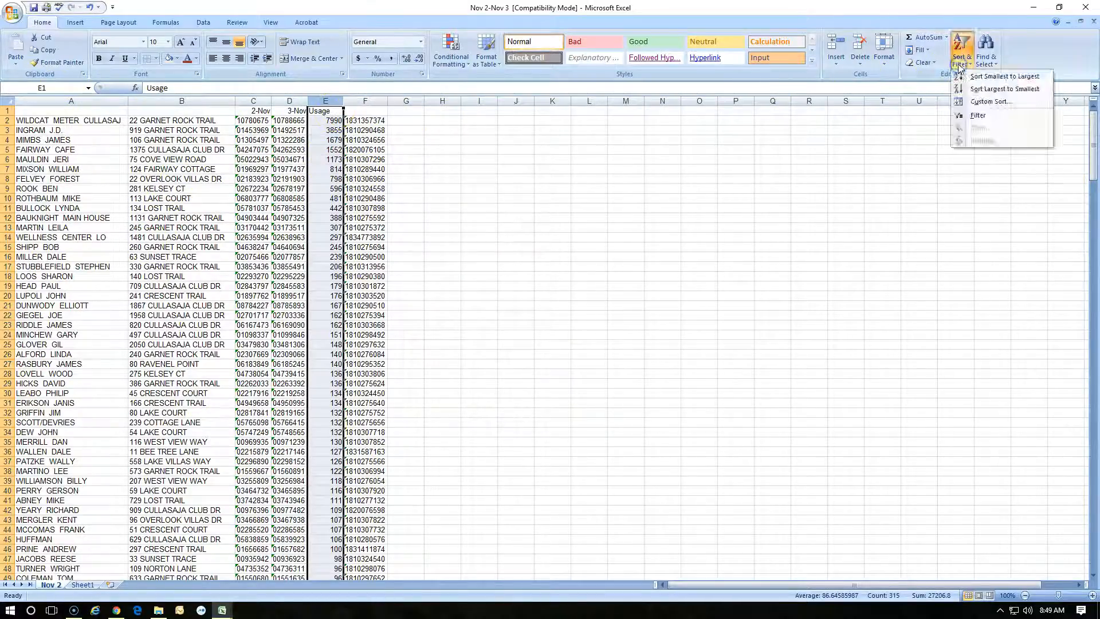
left_click(994, 77)
left_click(544, 380)
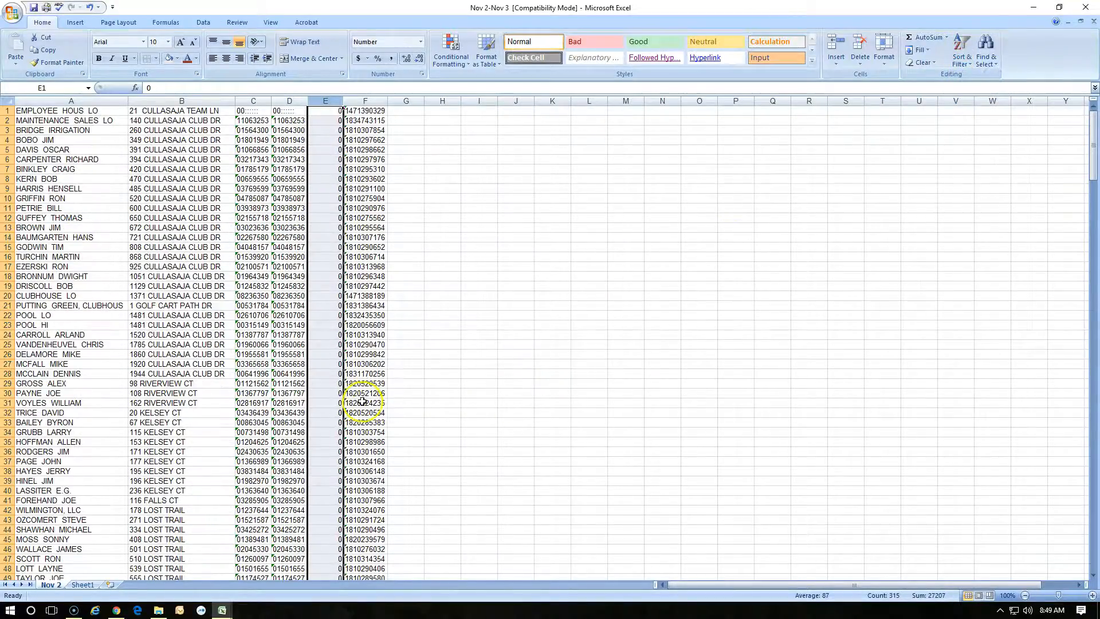
scroll(361, 399, "down", 10)
scroll(361, 398, "down", 20)
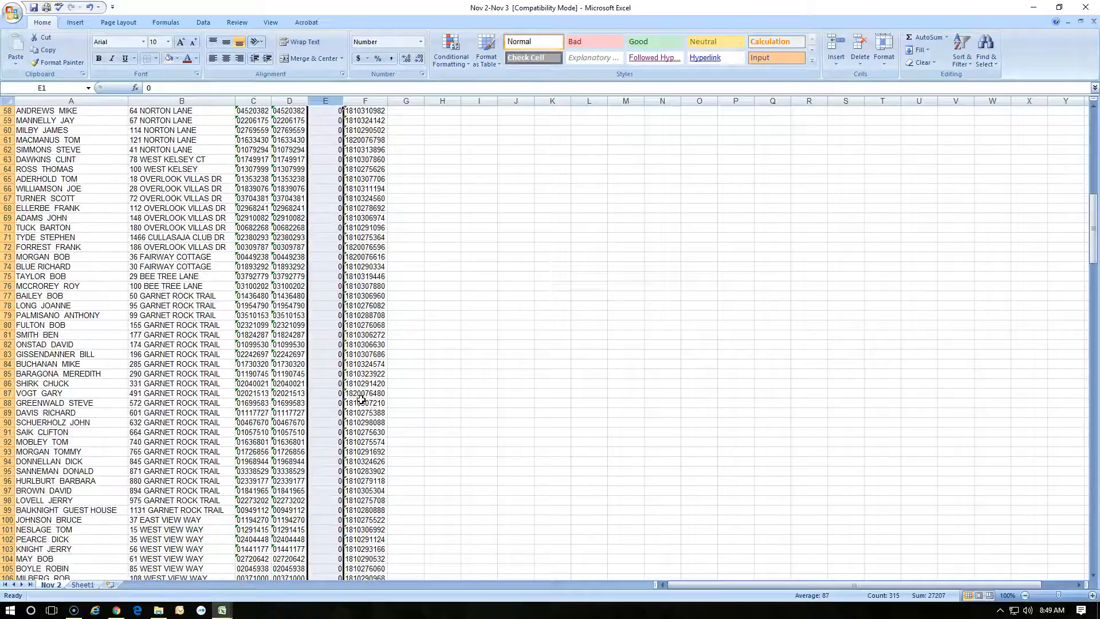
scroll(361, 401, "down", 17)
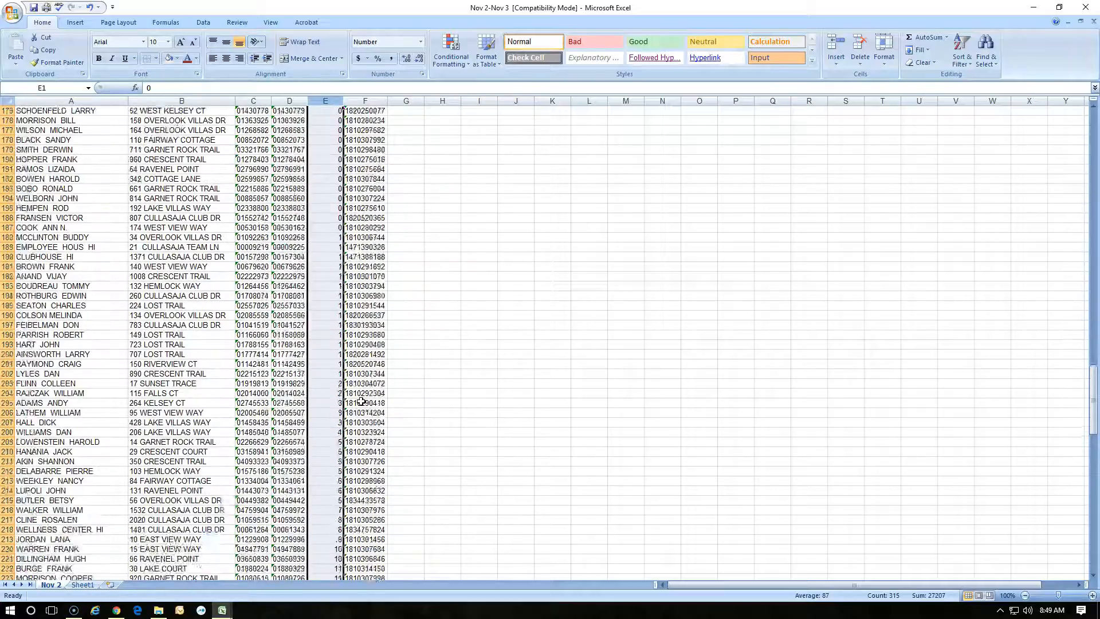
scroll(360, 402, "up", 17)
scroll(360, 402, "up", 20)
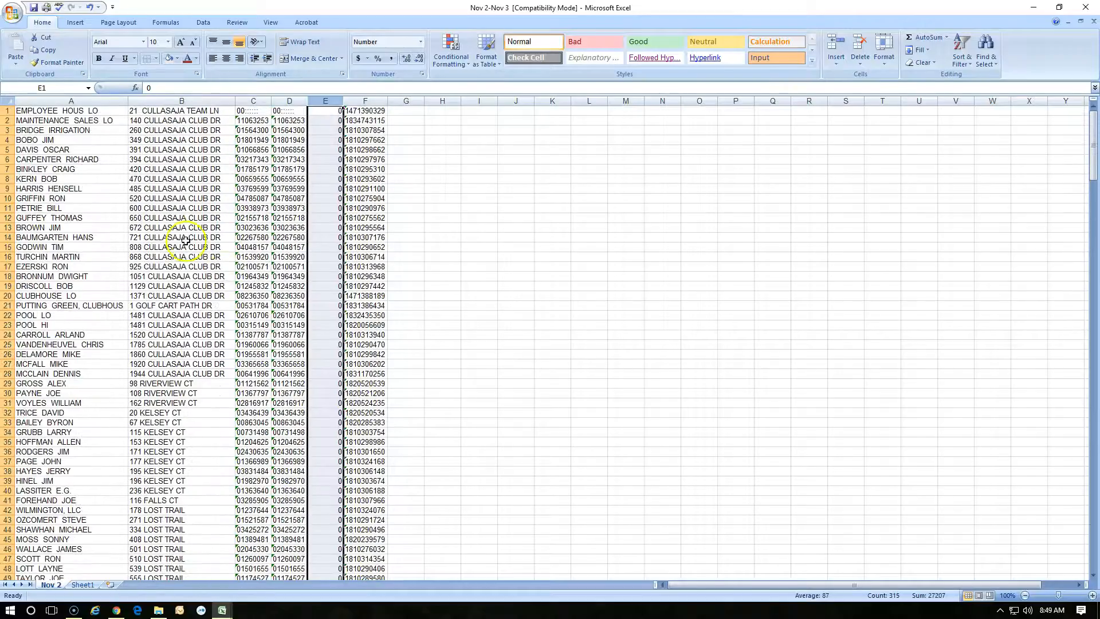
Sort the list alphabetically from A to Z by the names in column A with the selection expanded, and review row 45
left_click(71, 101)
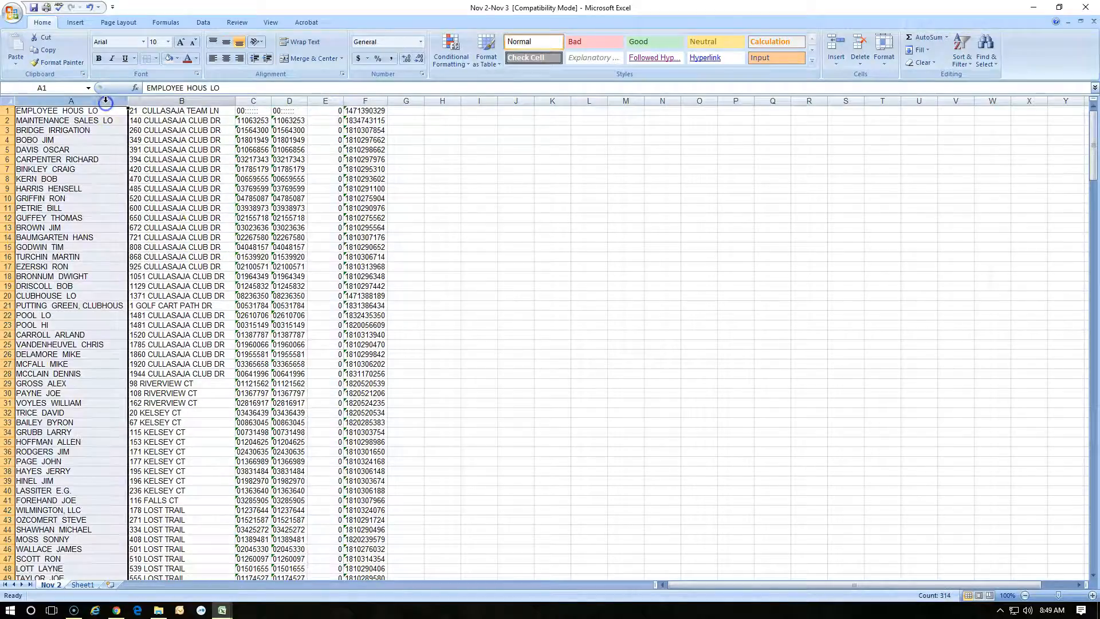
left_click(972, 59)
left_click(976, 76)
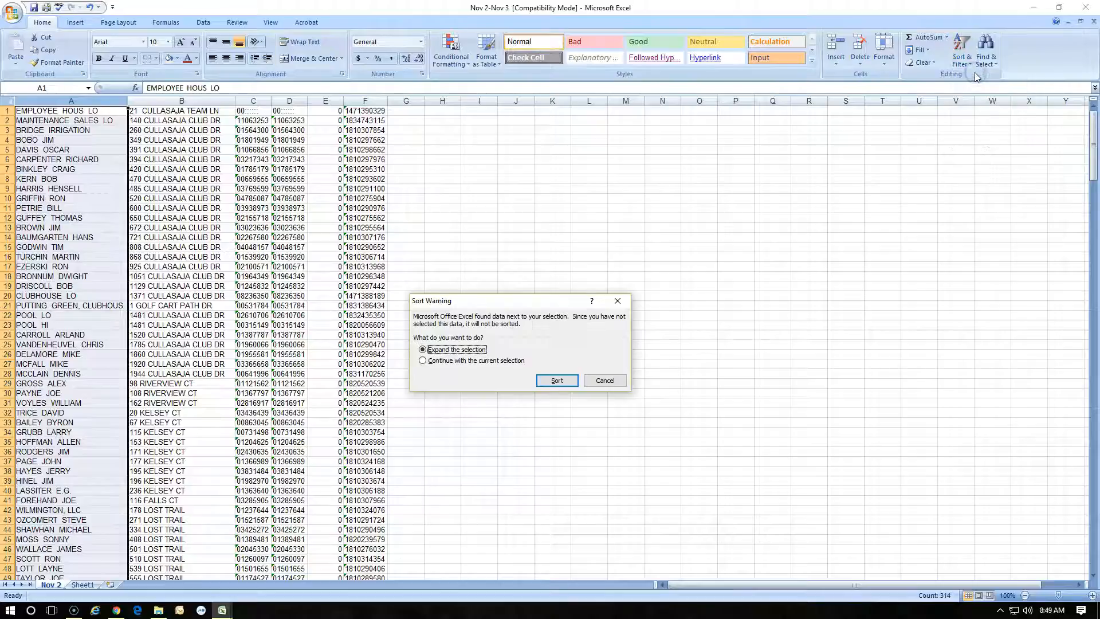
left_click(557, 379)
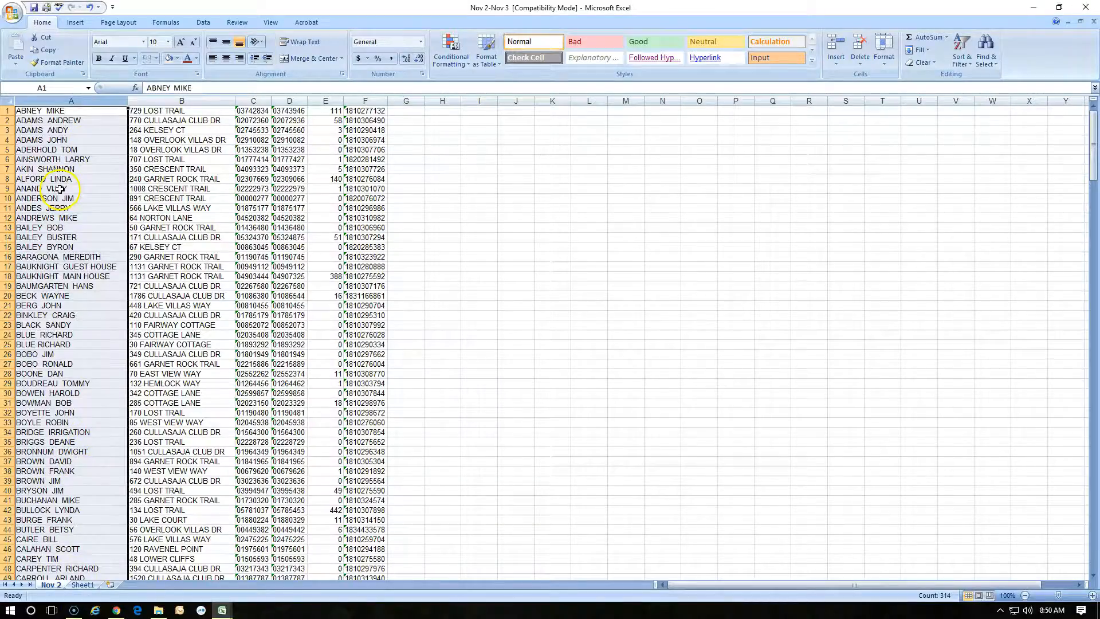
scroll(59, 189, "down", 4)
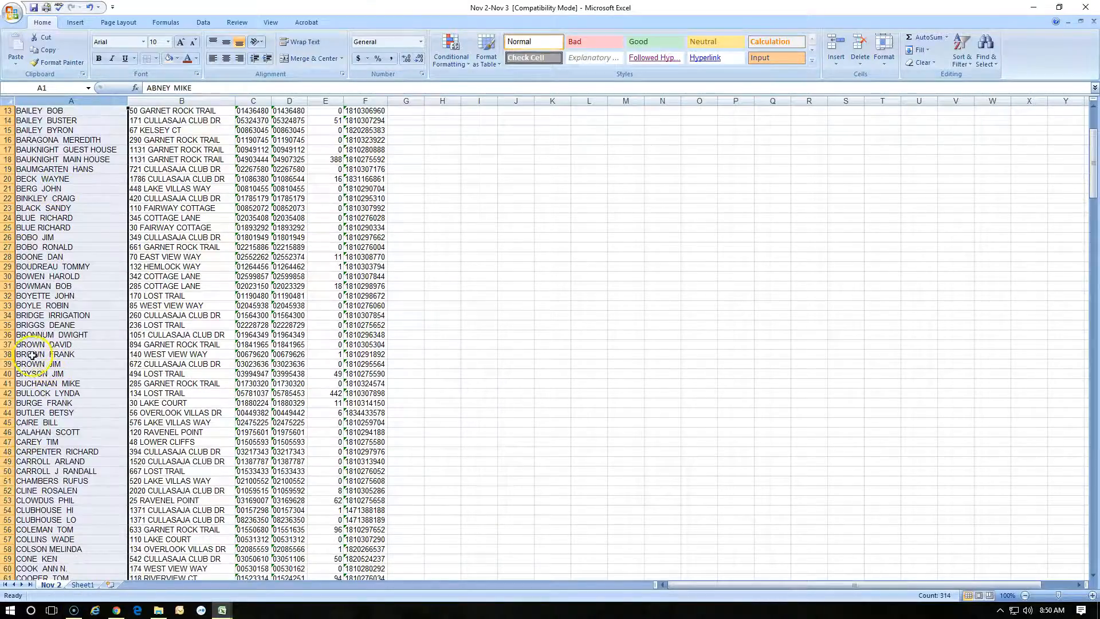
scroll(44, 336, "up", 4)
scroll(44, 335, "down", 6)
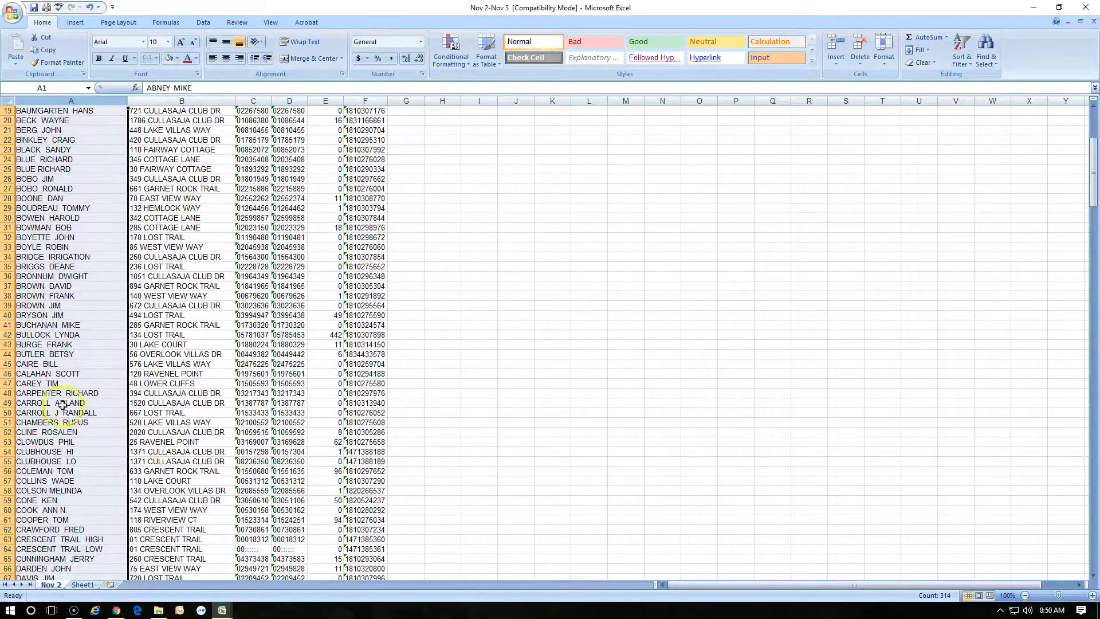
left_click(8, 364)
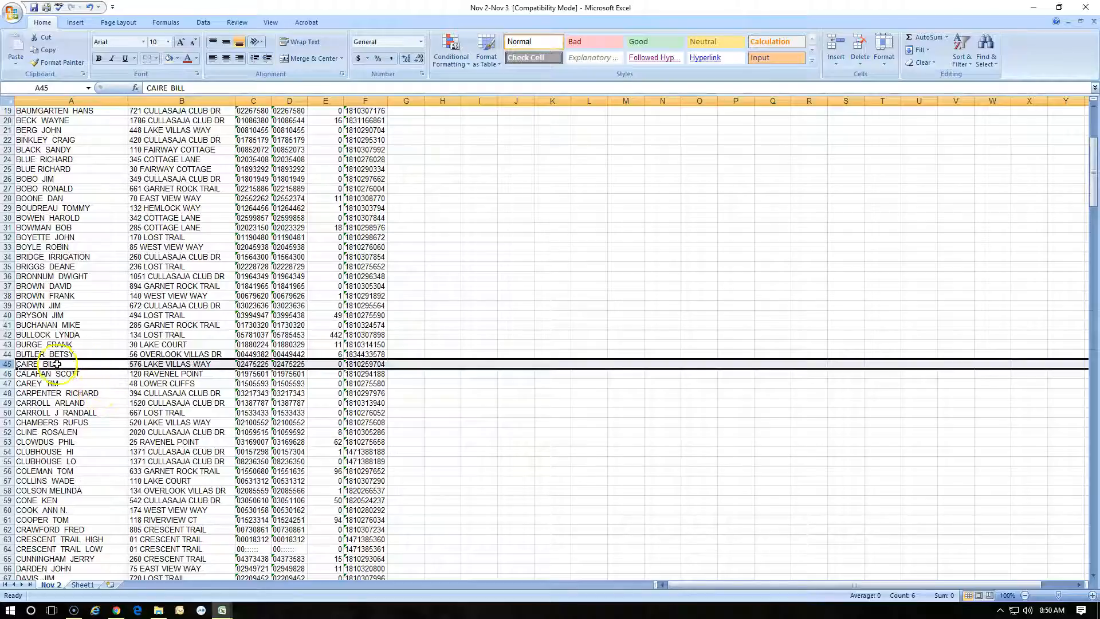
Undo the alphabetical name sort and the smallest-to-largest Usage sort, and deselect the list
key("ctrl+z")
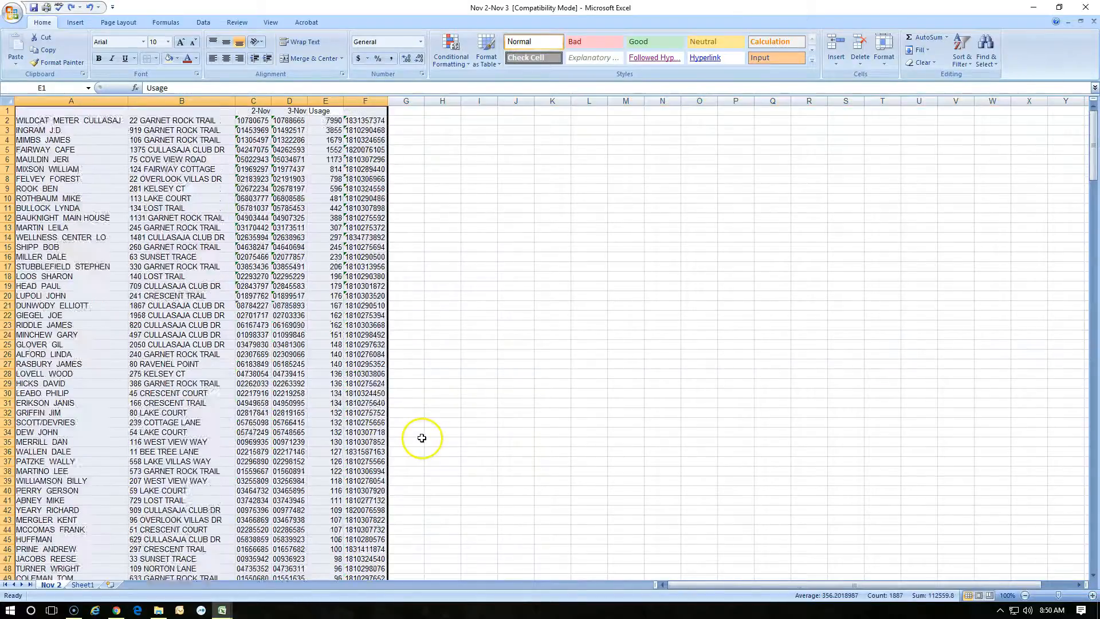
left_click(699, 247)
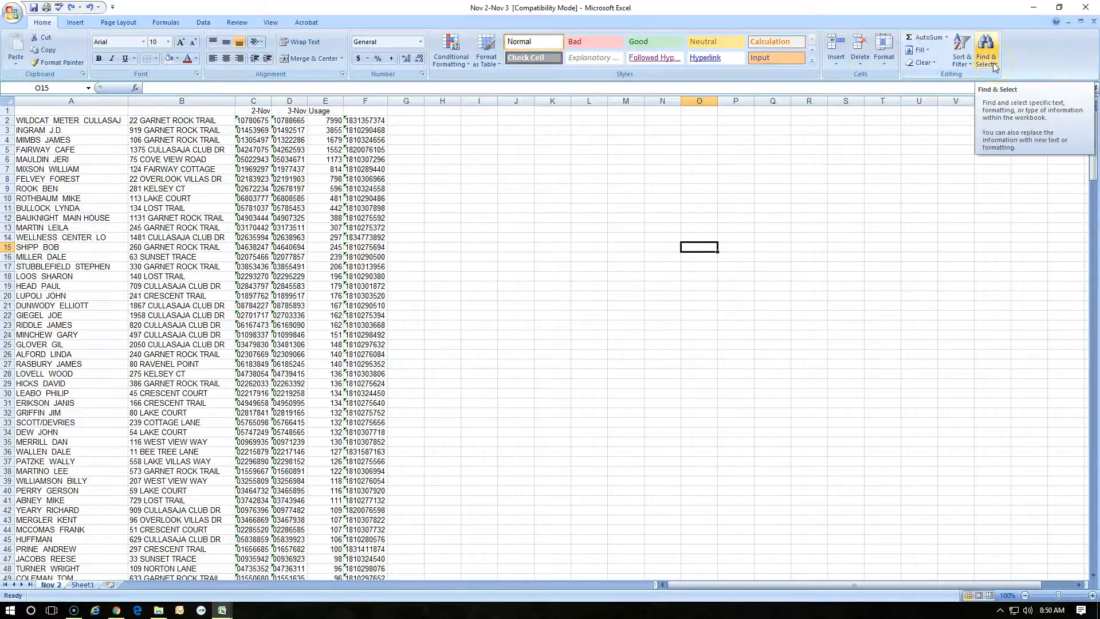
Use Find to locate a customer's surname on the Nov 2 sheet, and close the search at the matching cell
left_click(992, 63)
left_click(1015, 78)
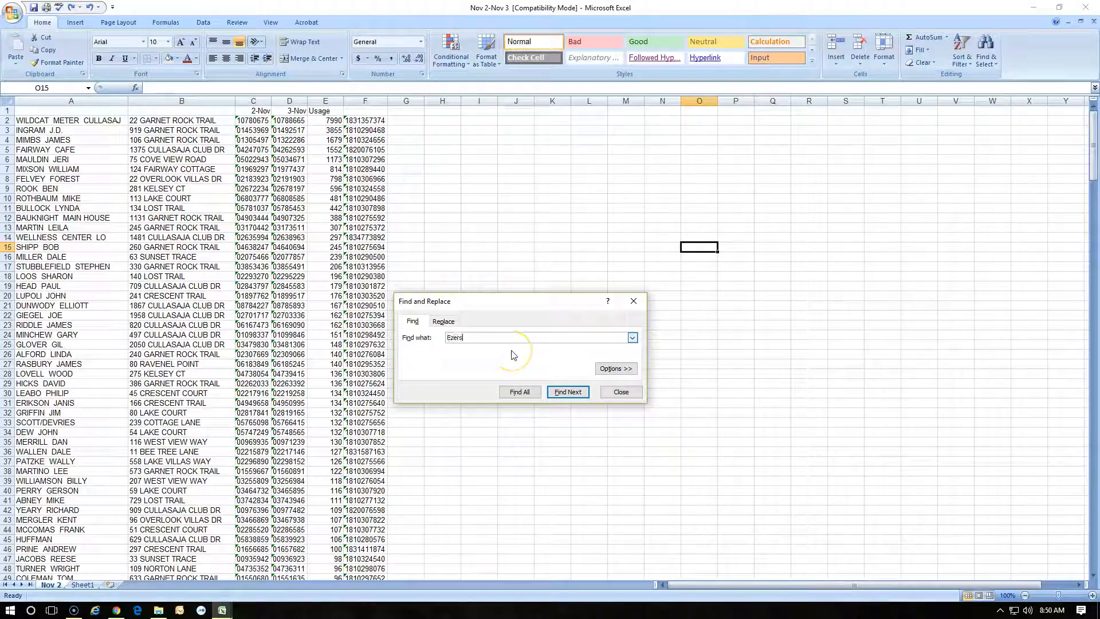
left_click(566, 394)
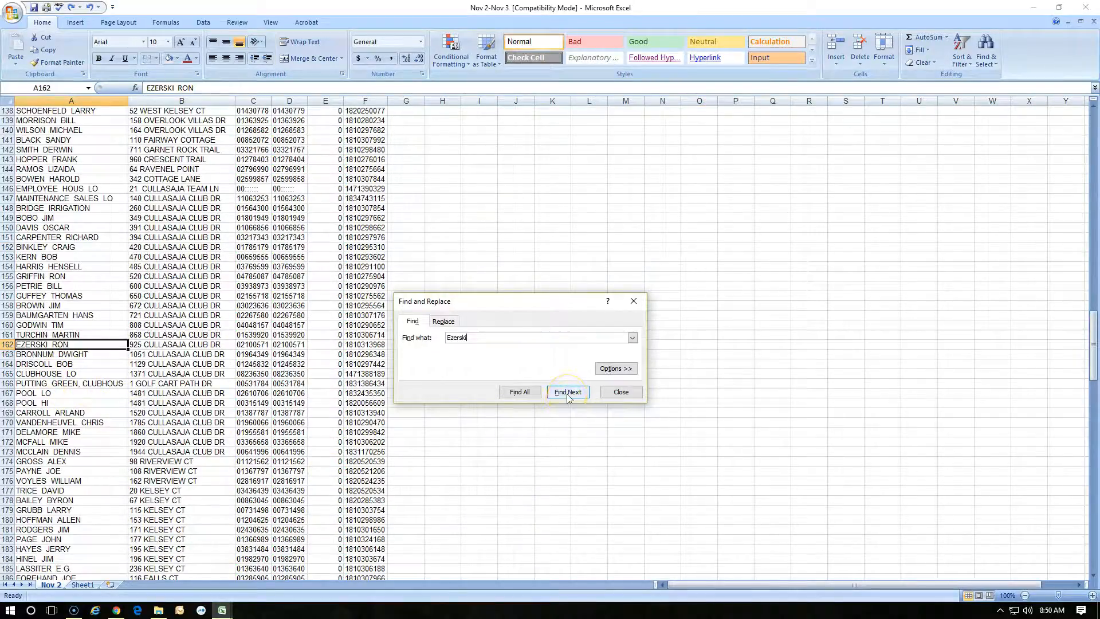
left_click(563, 397)
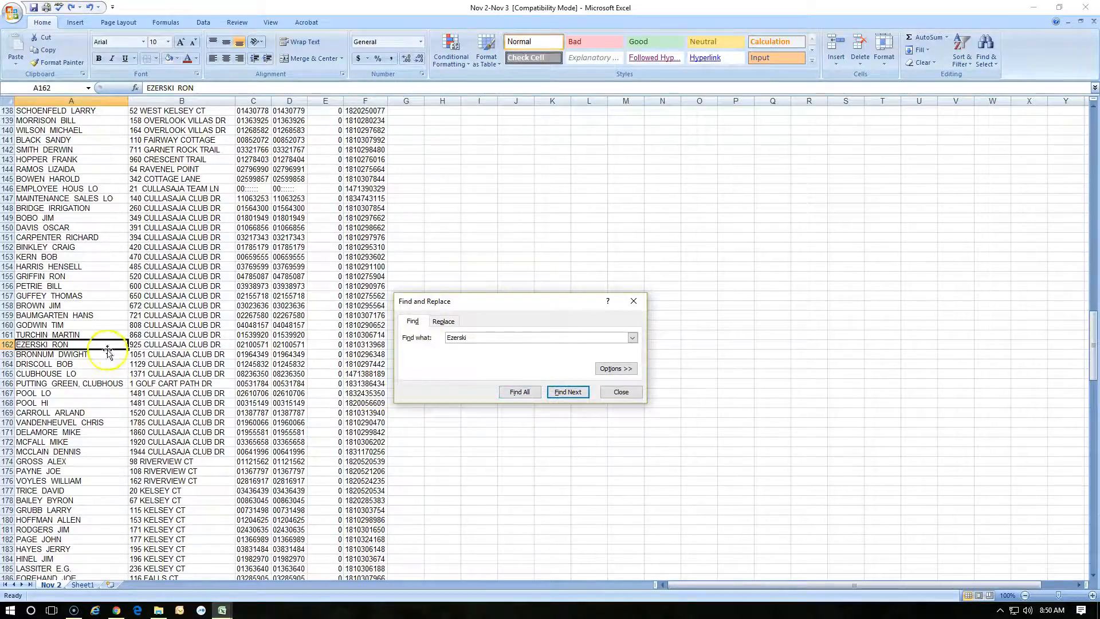
left_click(630, 394)
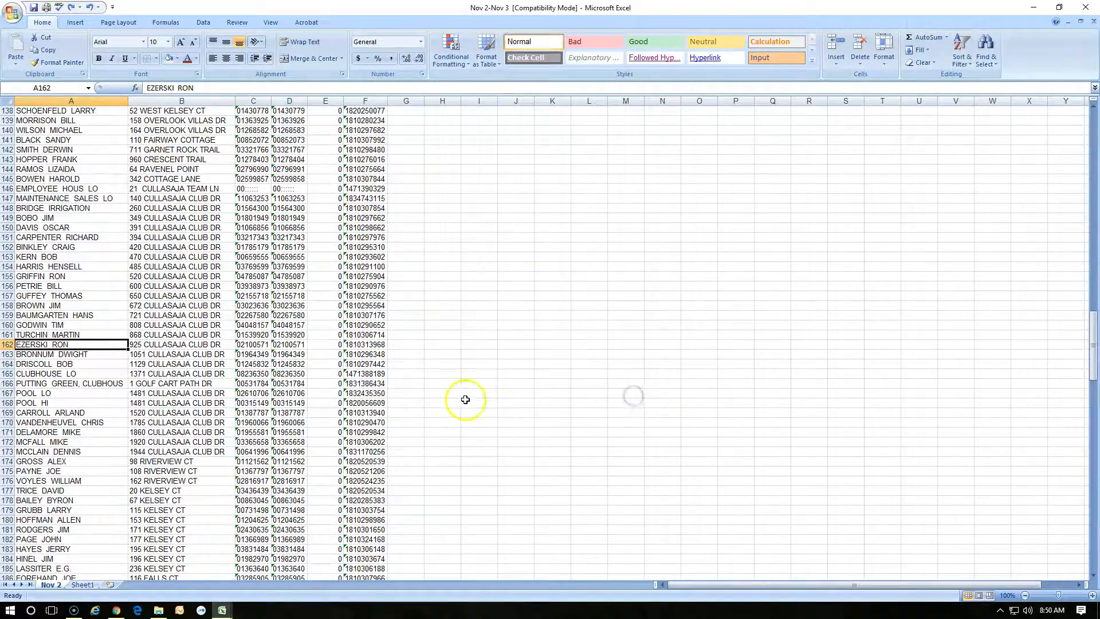